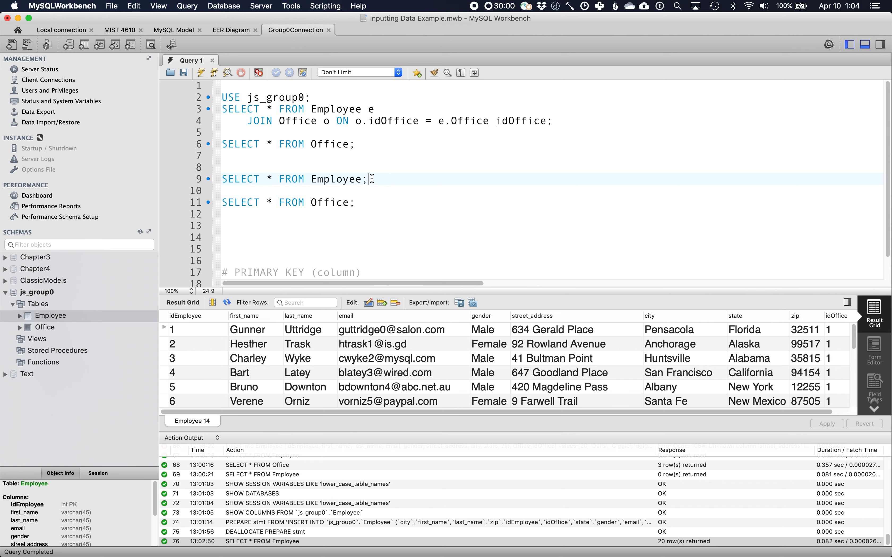
Run the SELECT queries on the Office and Employee tables and look through the returned employee rows
{"action": "left_click", "coordinate": [359, 148]}
{"action": "key", "text": "super+Return"}
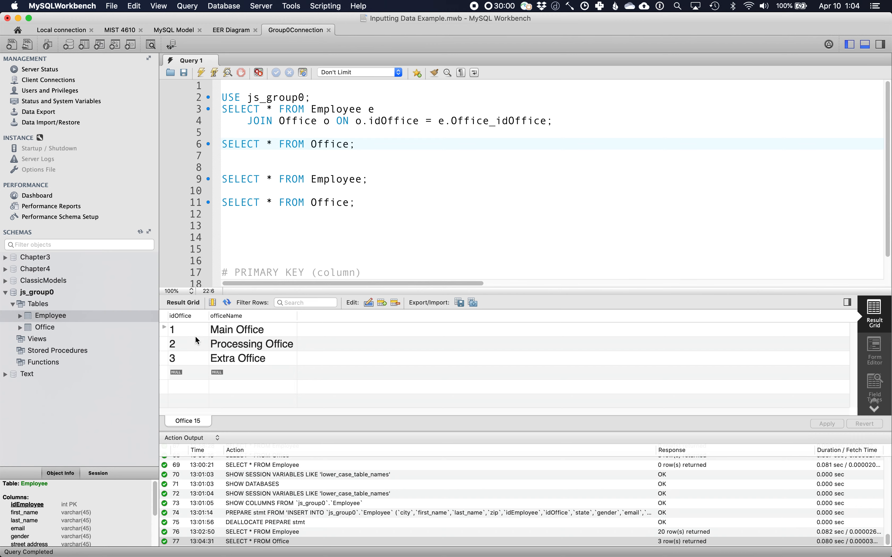
{"action": "left_click", "coordinate": [379, 179]}
{"action": "key", "text": "super+Return"}
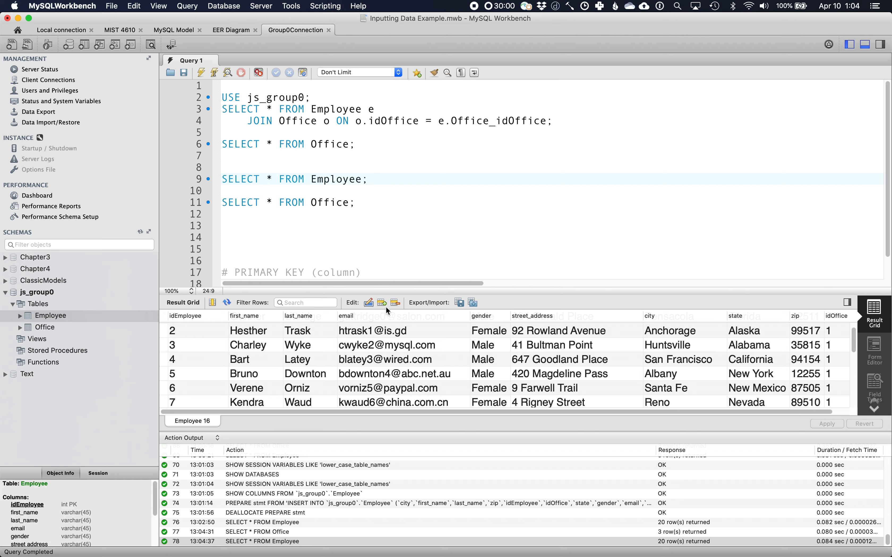
{"action": "scroll", "coordinate": [381, 363], "scroll_direction": "down", "scroll_amount": 10}
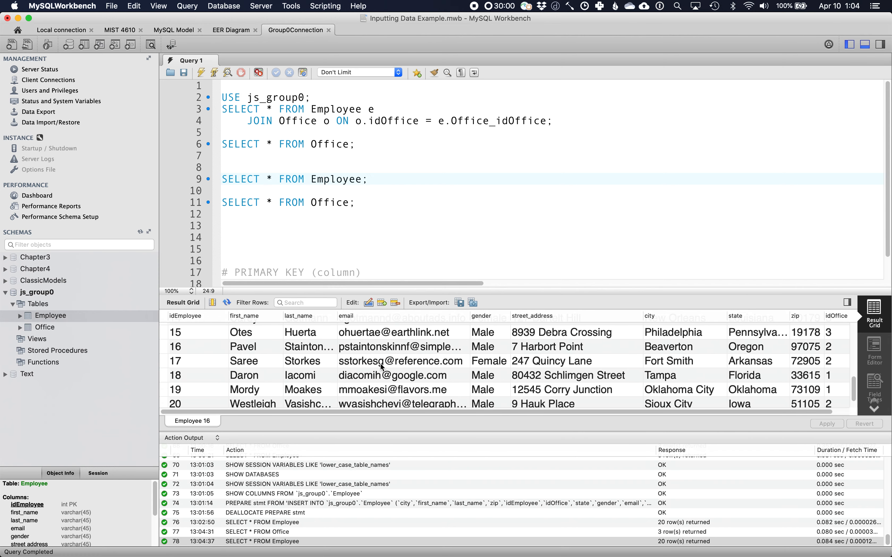
{"action": "scroll", "coordinate": [380, 363], "scroll_direction": "up", "scroll_amount": 10}
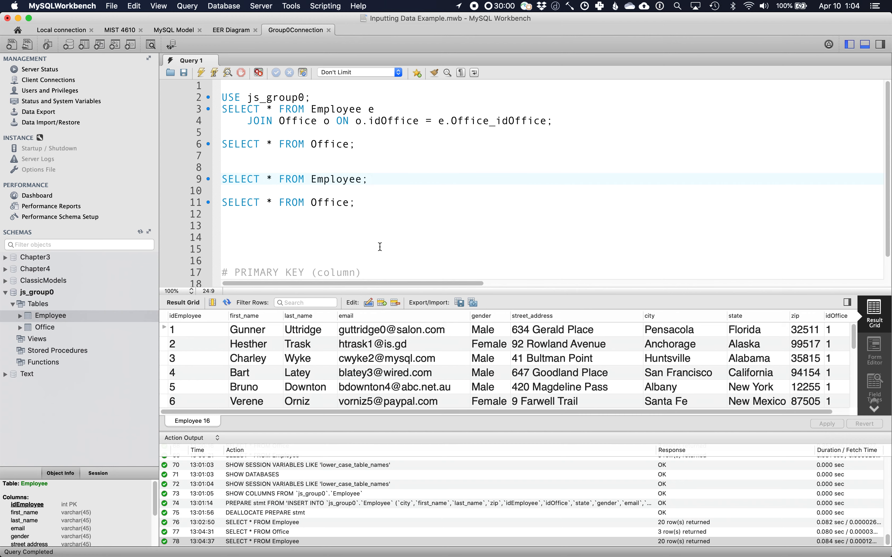
Switch to Mockaroo in Chrome and preview the mock data generated by the current fields
{"action": "key", "text": "super+Tab"}
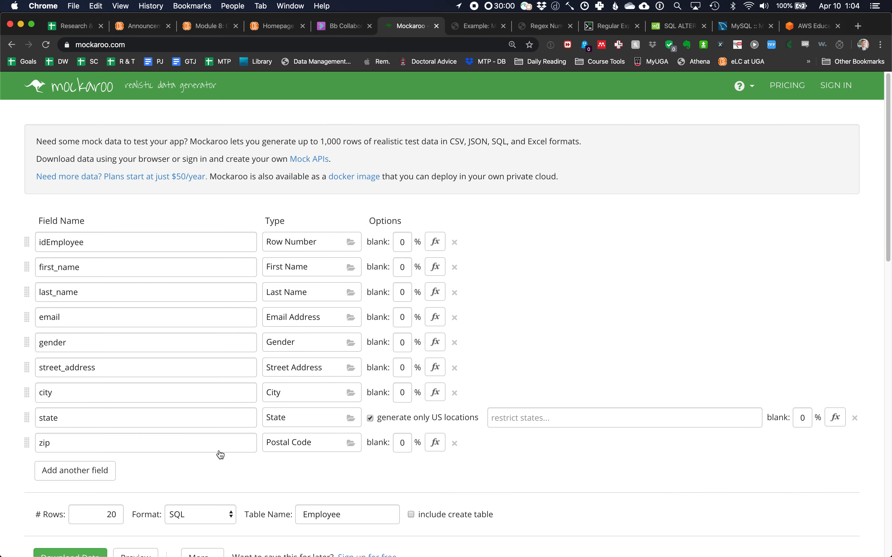
{"action": "scroll", "coordinate": [222, 453], "scroll_direction": "down", "scroll_amount": 3}
{"action": "left_click", "coordinate": [145, 480]}
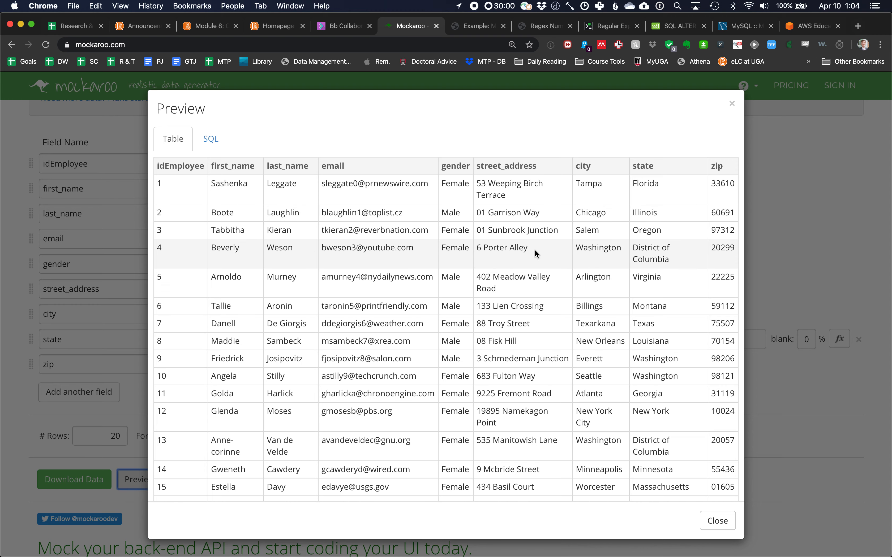
{"action": "left_click", "coordinate": [732, 103]}
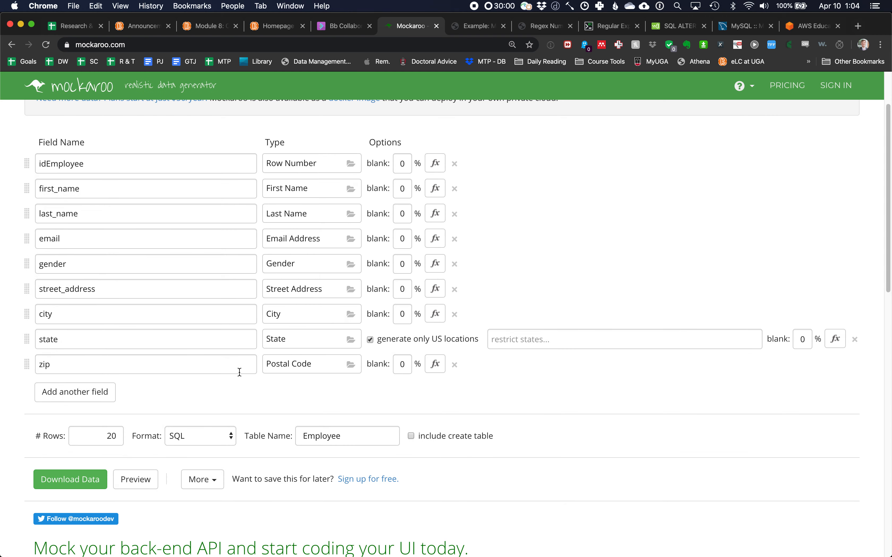
Switch to Excel and examine the officeID values assigned to the employees in the employeemockdata sheet
{"action": "key", "text": "super+Tab"}
{"action": "key", "text": "super+Tab"}
{"action": "key", "text": "super+Tab"}
{"action": "key", "text": "super+Tab"}
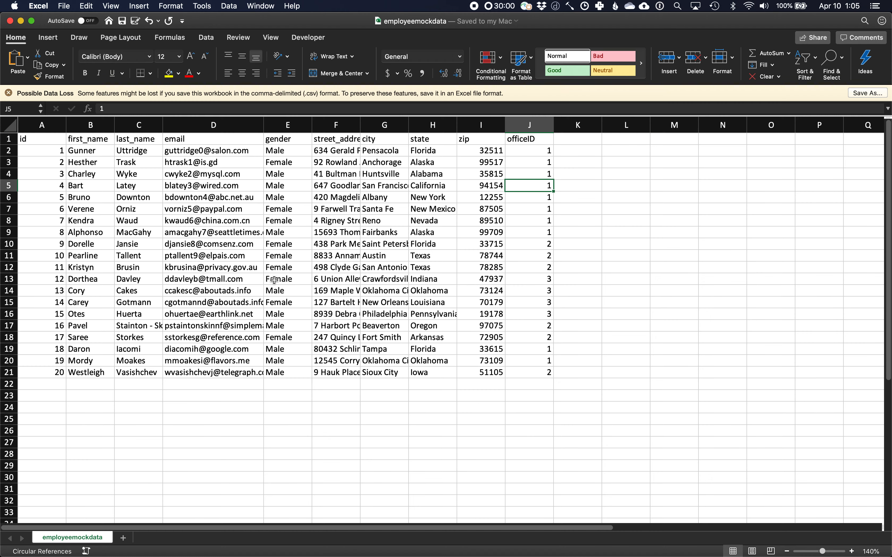
{"action": "left_click", "coordinate": [534, 163]}
{"action": "left_click", "coordinate": [533, 184]}
{"action": "left_click", "coordinate": [535, 234]}
{"action": "left_click", "coordinate": [535, 242]}
{"action": "left_click", "coordinate": [534, 272]}
{"action": "left_click", "coordinate": [529, 312]}
{"action": "left_click", "coordinate": [531, 342]}
{"action": "left_click", "coordinate": [531, 270]}
{"action": "left_click", "coordinate": [532, 209]}
{"action": "left_click", "coordinate": [534, 194]}
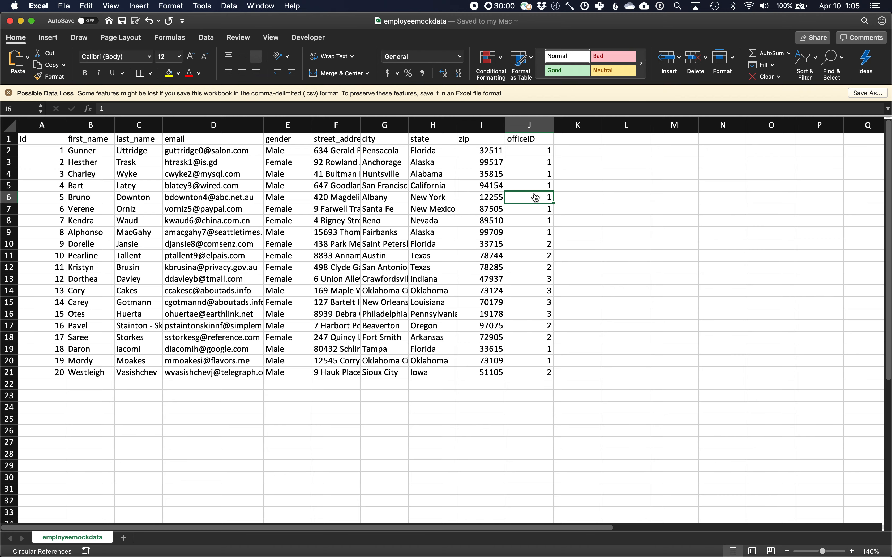
Return to Mockaroo and compare its field names with the Employee table's columns in MySQL Workbench
{"action": "key", "text": "super+Tab"}
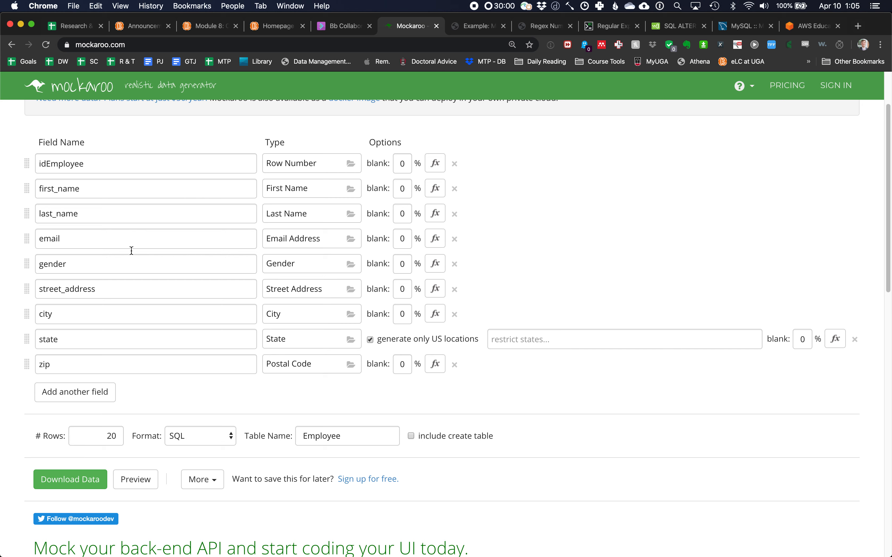
{"action": "left_click", "coordinate": [99, 165]}
{"action": "left_click", "coordinate": [87, 207]}
{"action": "left_click", "coordinate": [88, 187]}
{"action": "left_click", "coordinate": [96, 165]}
{"action": "left_click", "coordinate": [91, 195]}
{"action": "left_click", "coordinate": [91, 215]}
{"action": "key", "text": "super+Tab"}
{"action": "key", "text": "super+Tab"}
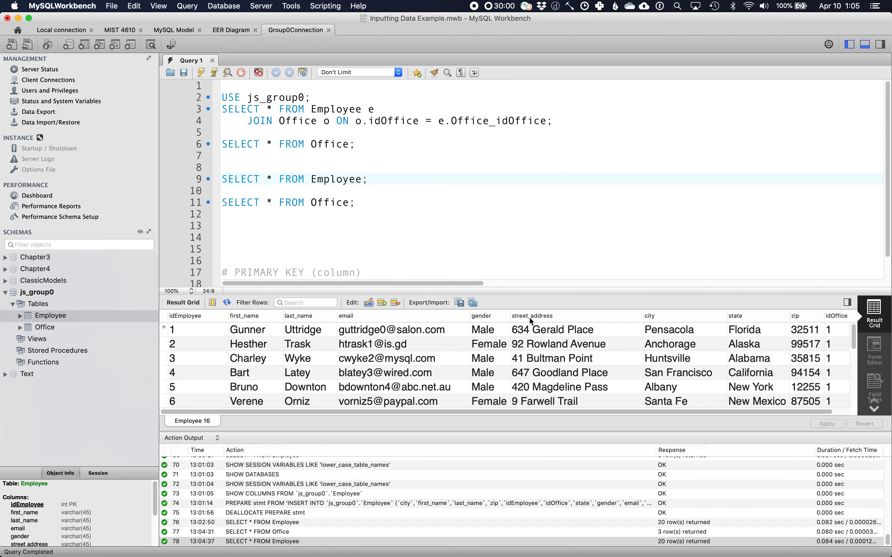
{"action": "key", "text": "super+Tab"}
{"action": "left_click", "coordinate": [64, 289]}
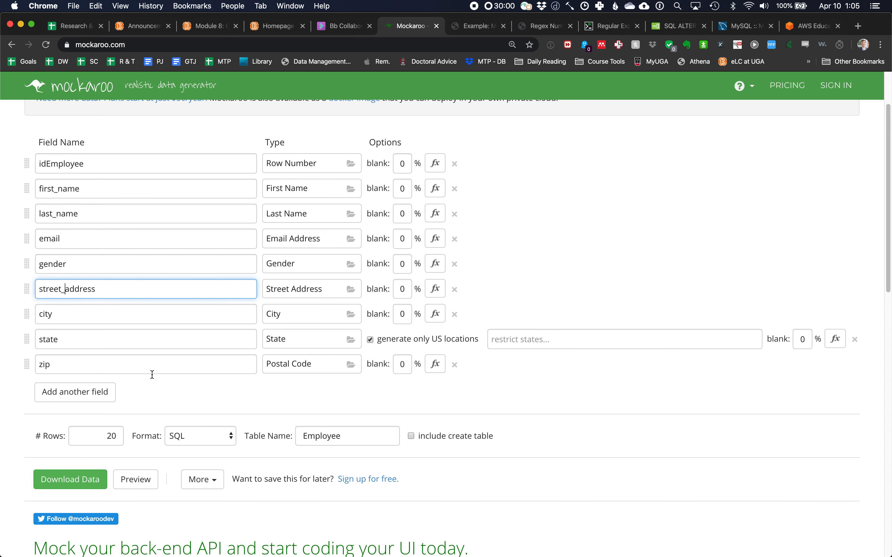
Add another field below zip and name it idOffice
{"action": "left_click", "coordinate": [99, 393]}
{"action": "left_click", "coordinate": [71, 395]}
{"action": "key", "text": "BackSpace"}
{"action": "key", "text": "BackSpace"}
{"action": "key", "text": "BackSpace"}
{"action": "type", "text": "idOffice"}
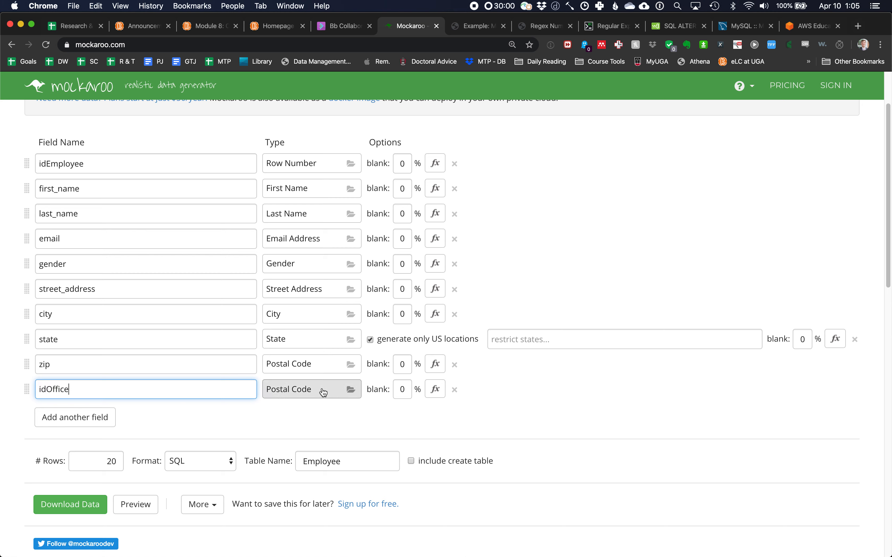
Set the idOffice field's type to Regular Expression with the pattern 1|2|3 and preview the generated data
{"action": "left_click", "coordinate": [307, 413]}
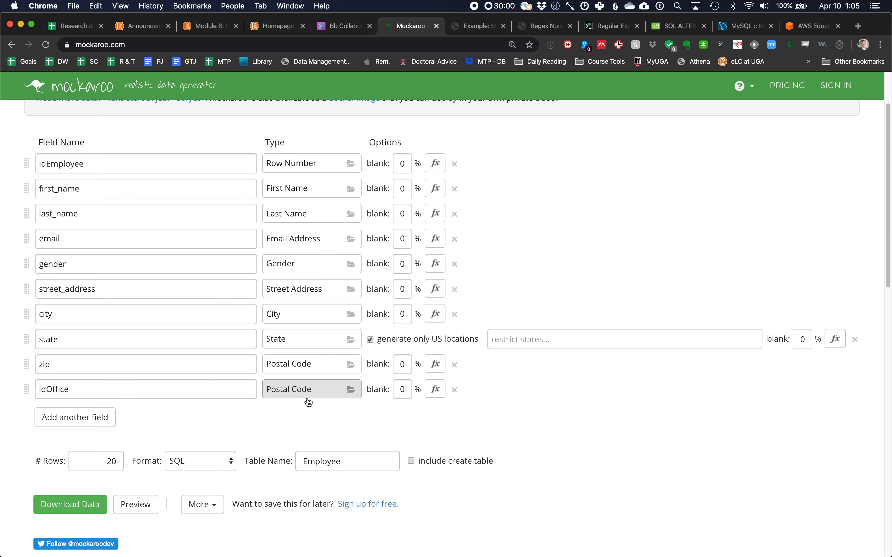
{"action": "left_click", "coordinate": [314, 396]}
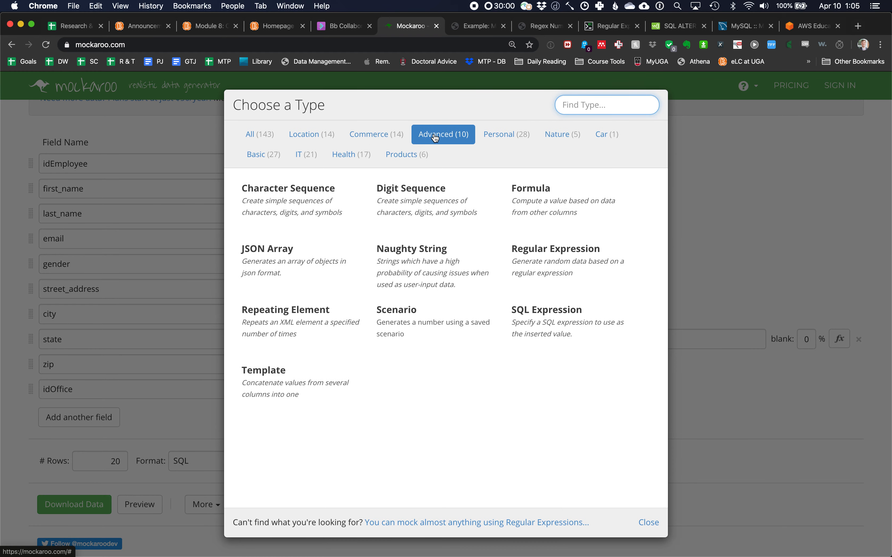
{"action": "left_click", "coordinate": [543, 266]}
{"action": "left_click", "coordinate": [437, 391]}
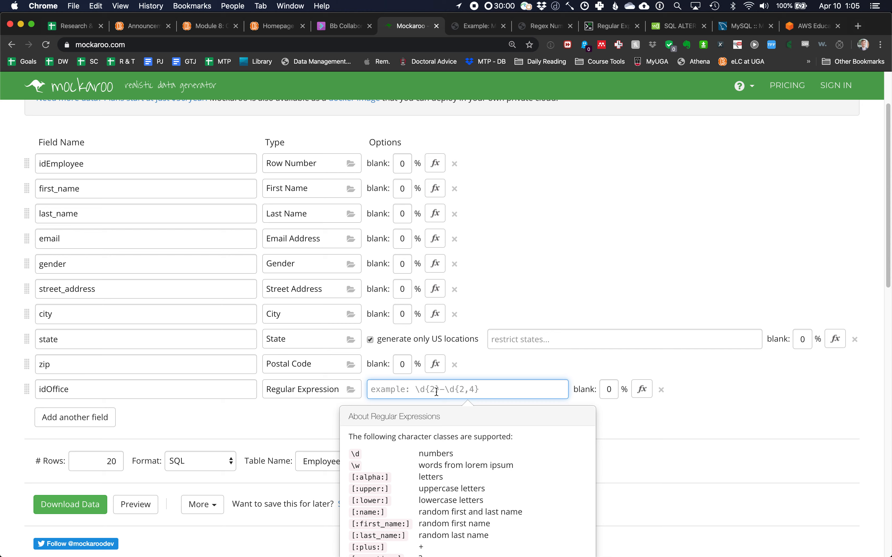
{"action": "type", "text": "1|2|3"}
{"action": "left_click_drag", "start_coordinate": [390, 392], "coordinate": [387, 392]}
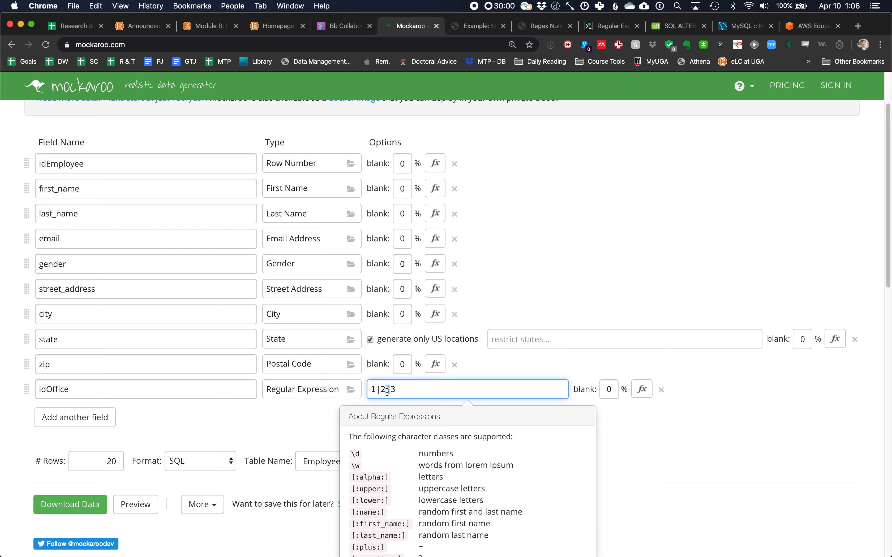
{"action": "left_click", "coordinate": [795, 430]}
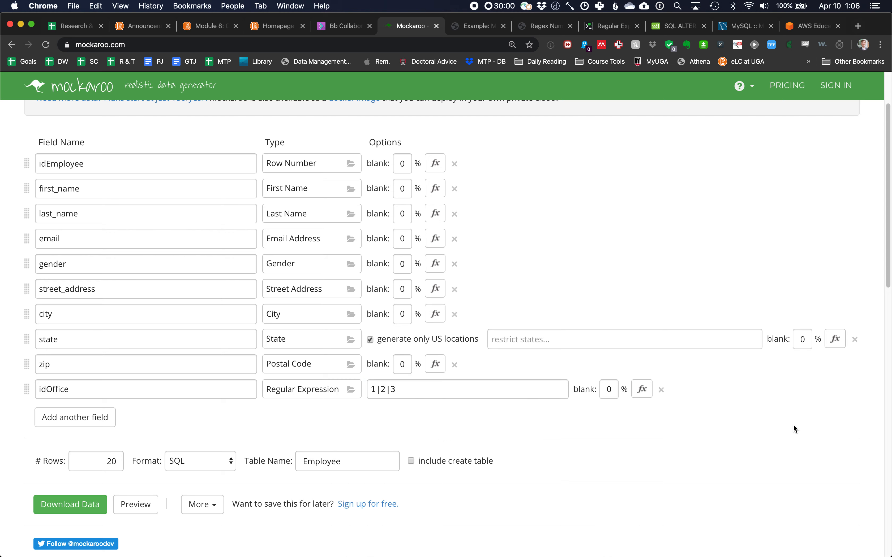
{"action": "left_click", "coordinate": [145, 506]}
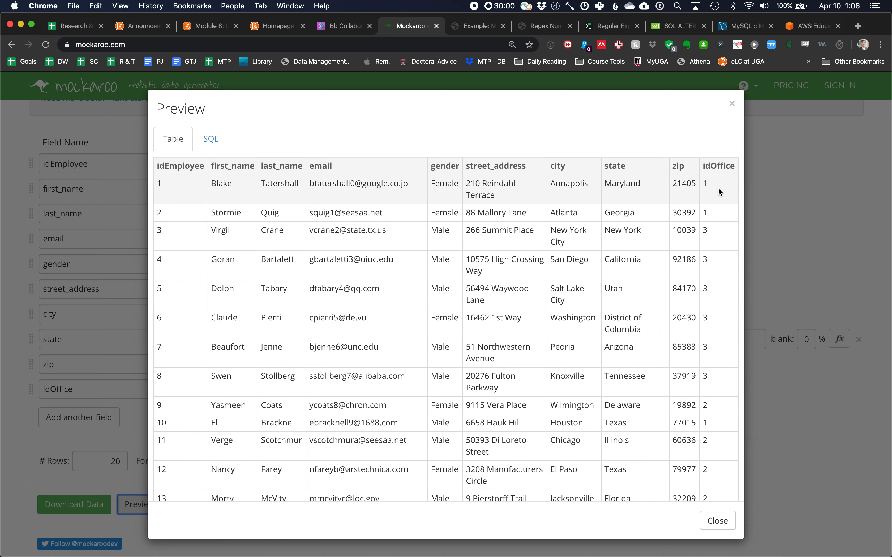
{"action": "left_click", "coordinate": [717, 521]}
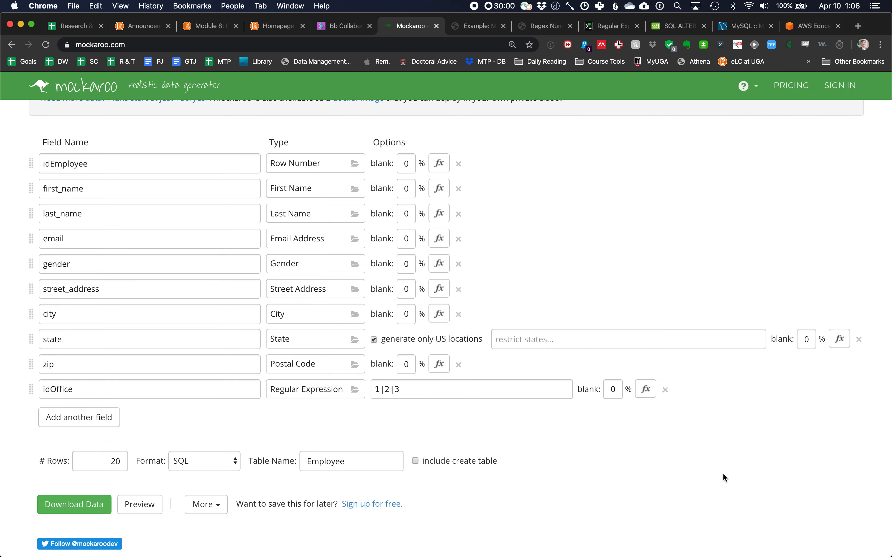
Download the 20 mock rows in SQL format with table name Employee and open the downloaded file in VS Code
{"action": "left_click", "coordinate": [181, 468]}
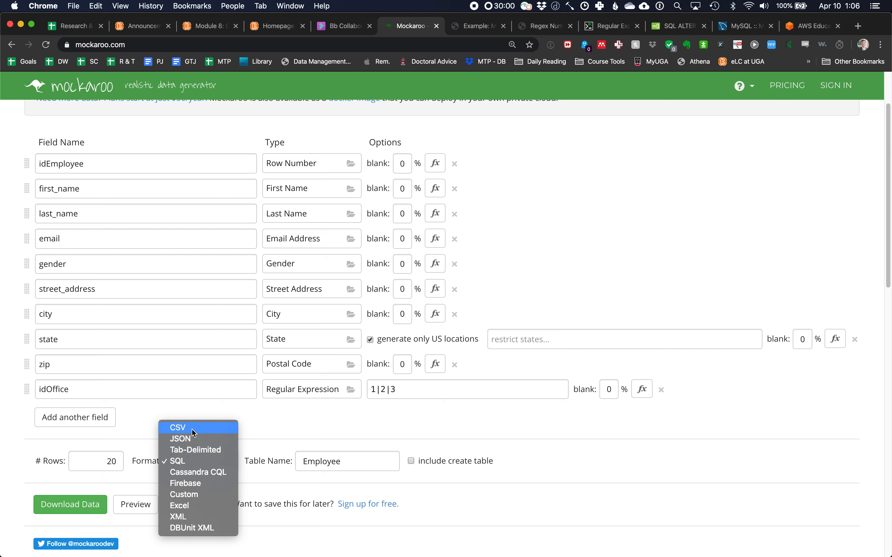
{"action": "left_click", "coordinate": [200, 464]}
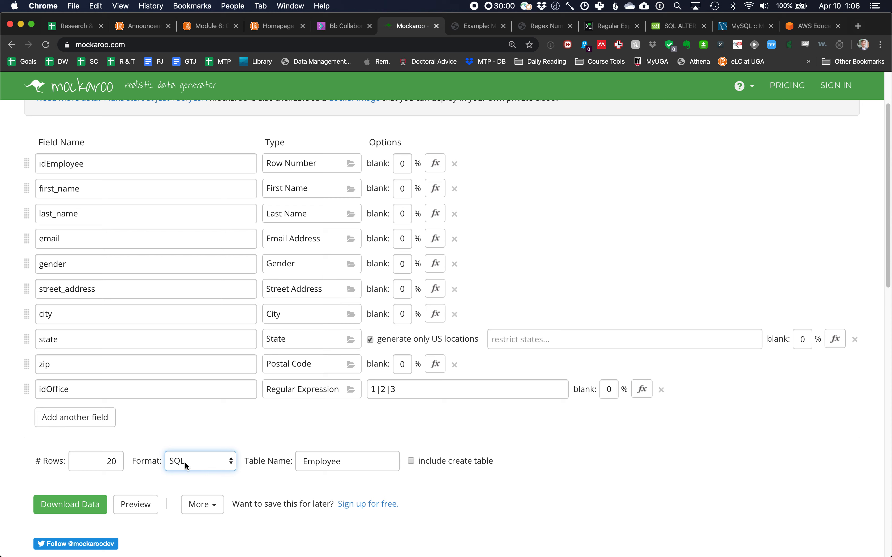
{"action": "double_click", "coordinate": [333, 462]}
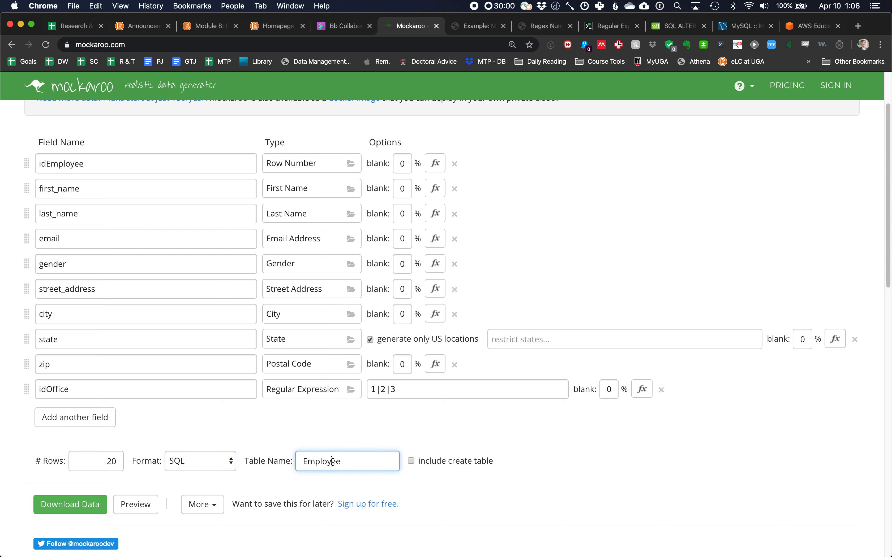
{"action": "left_click", "coordinate": [349, 463]}
{"action": "scroll", "coordinate": [261, 419], "scroll_direction": "down", "scroll_amount": 3}
{"action": "left_click", "coordinate": [70, 441]}
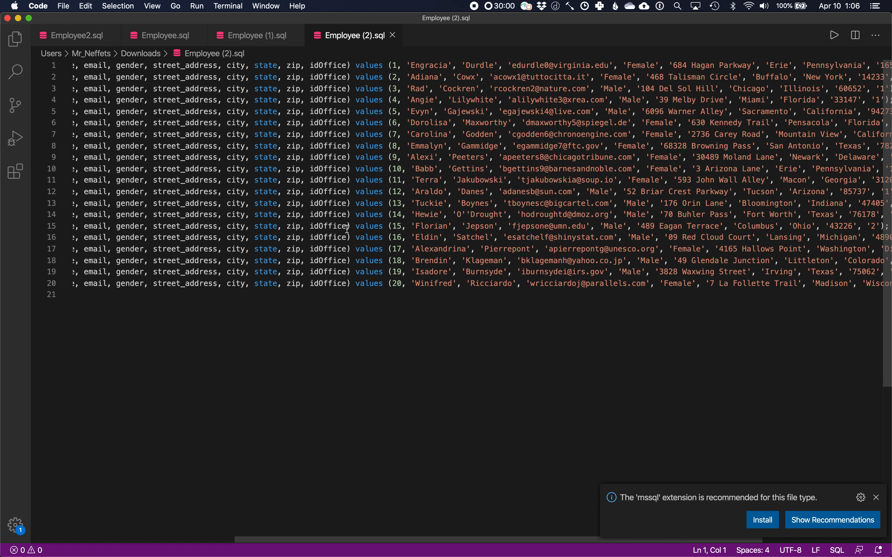
Select and copy all the insert statements in Employee (2).sql
{"action": "scroll", "coordinate": [347, 229], "scroll_direction": "left", "scroll_amount": 10}
{"action": "left_click", "coordinate": [272, 202]}
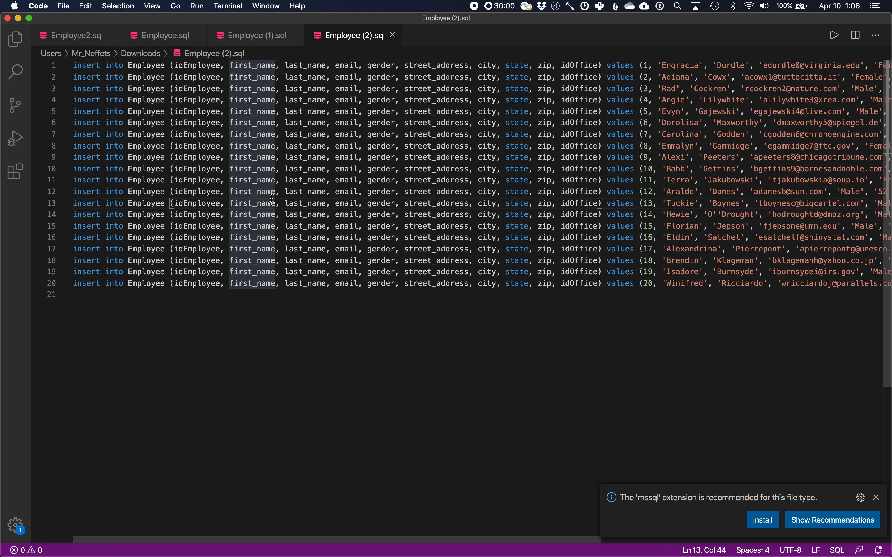
{"action": "key", "text": "super+a"}
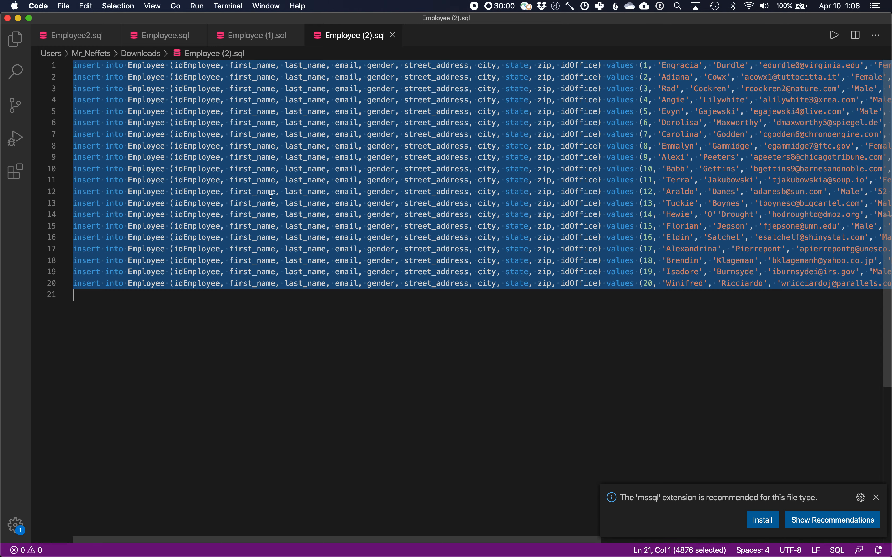
Switch to MySQL Workbench and paste the insert statements on the blank lines below the last SELECT query, starting at line 14
{"action": "key", "text": "super+Tab"}
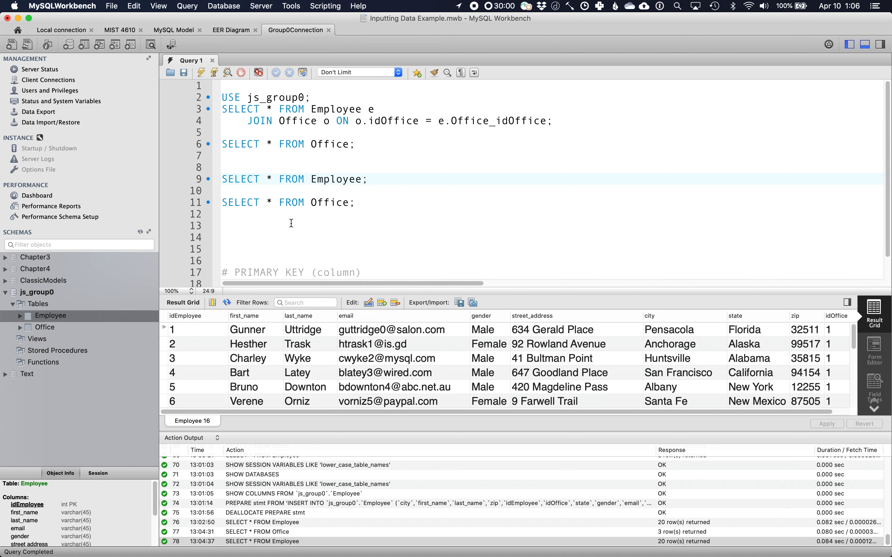
{"action": "left_click", "coordinate": [282, 225]}
{"action": "key", "text": "Return"}
{"action": "key", "text": "Return"}
{"action": "key", "text": "Return"}
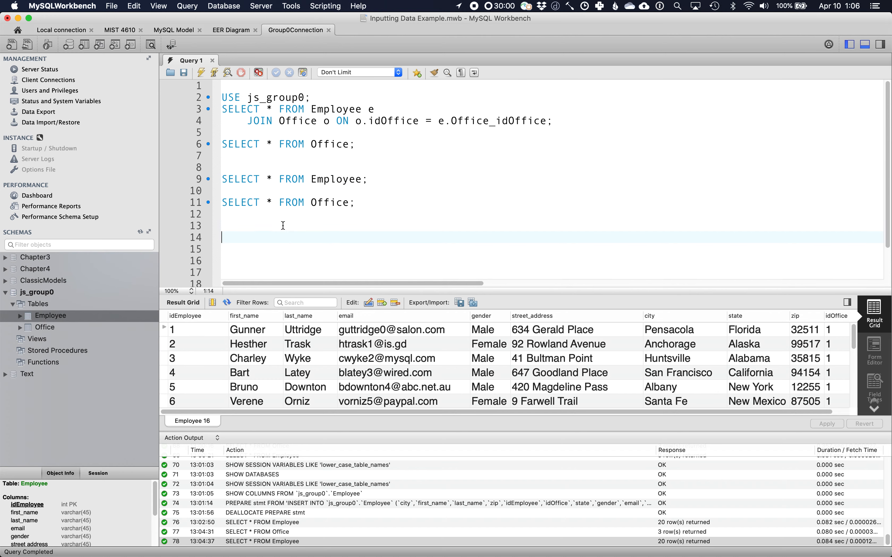
{"action": "key", "text": "Up"}
{"action": "key", "text": "Up"}
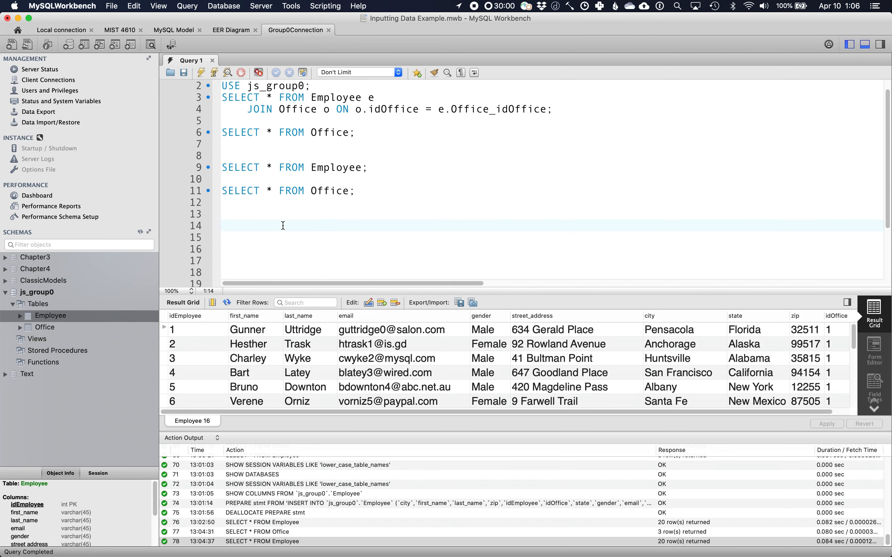
{"action": "key", "text": "super+v"}
Select the pasted Employee insert statements and execute only that selection
{"action": "key", "text": "super+a"}
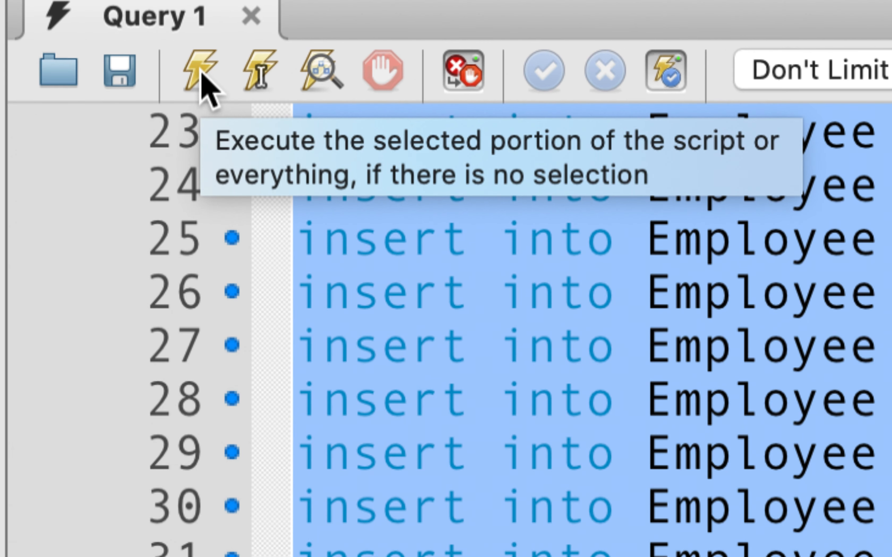
{"action": "left_click", "coordinate": [202, 74]}
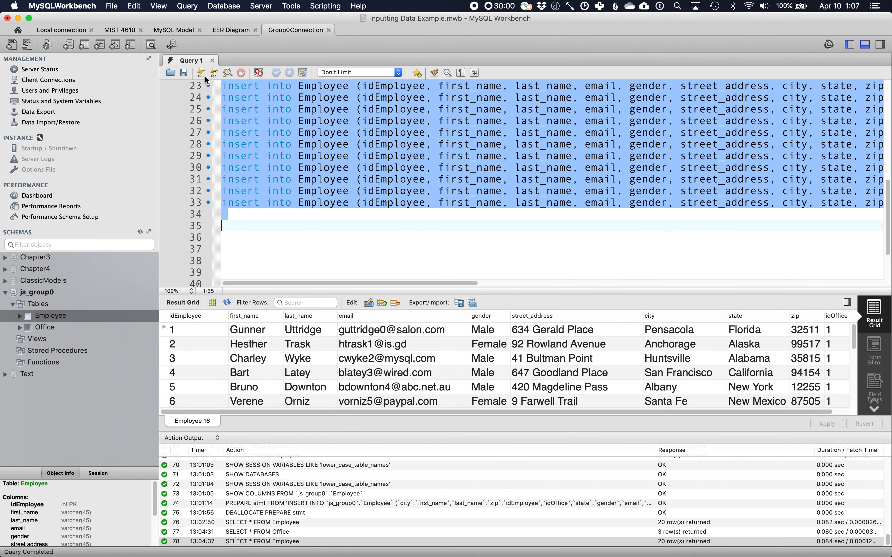
{"action": "left_click", "coordinate": [205, 76]}
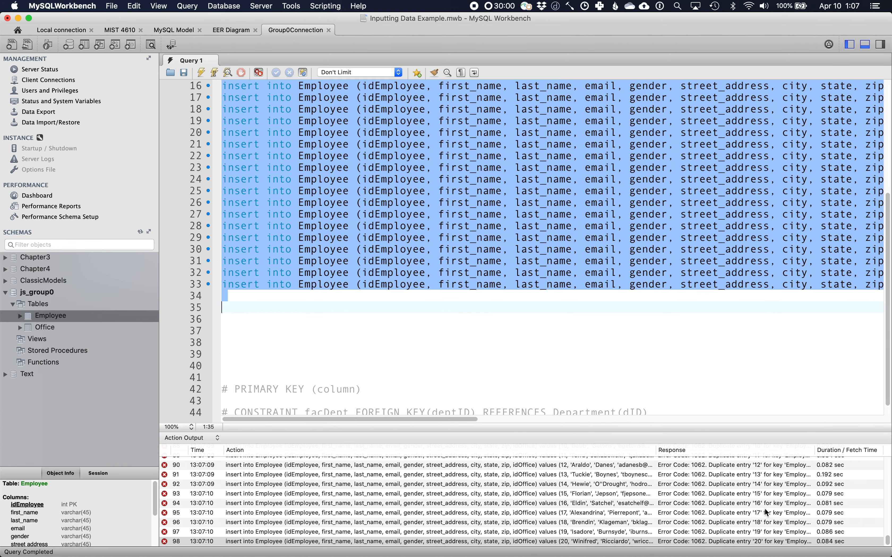
Examine the action output for the inserts and the idEmployee values in the pasted insert statements
{"action": "scroll", "coordinate": [766, 512], "scroll_direction": "up", "scroll_amount": 5}
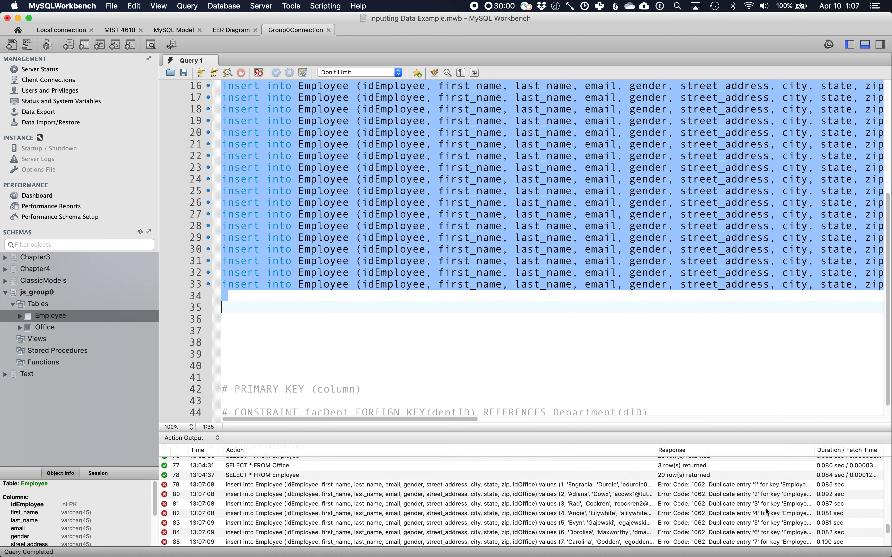
{"action": "left_click", "coordinate": [552, 322]}
{"action": "scroll", "coordinate": [551, 322], "scroll_direction": "up", "scroll_amount": 3}
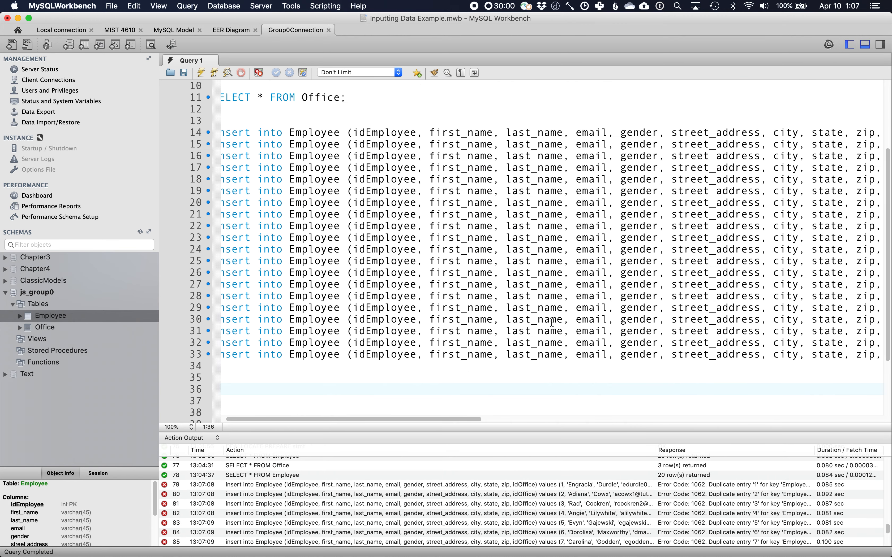
{"action": "scroll", "coordinate": [552, 323], "scroll_direction": "right", "scroll_amount": 10}
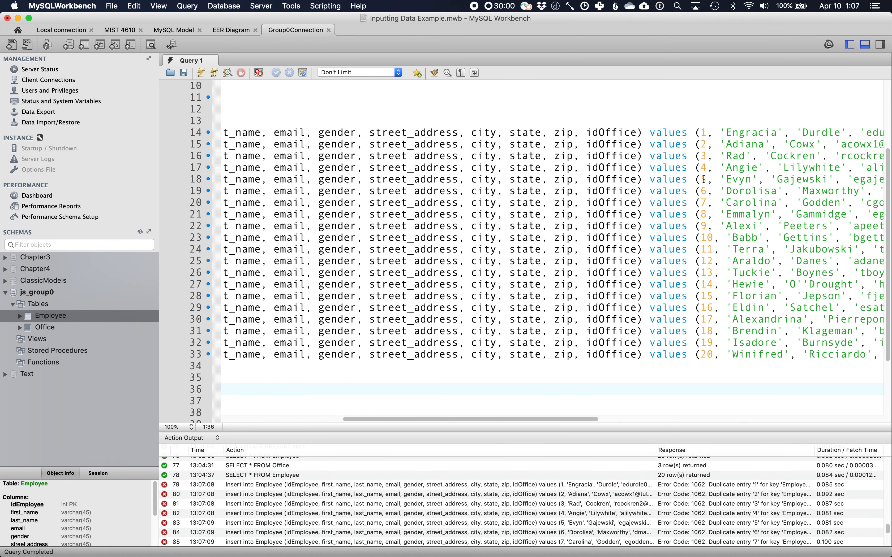
Run the SELECT * FROM Employee query on line 9 to list the existing employee rows
{"action": "scroll", "coordinate": [706, 330], "scroll_direction": "left", "scroll_amount": 10}
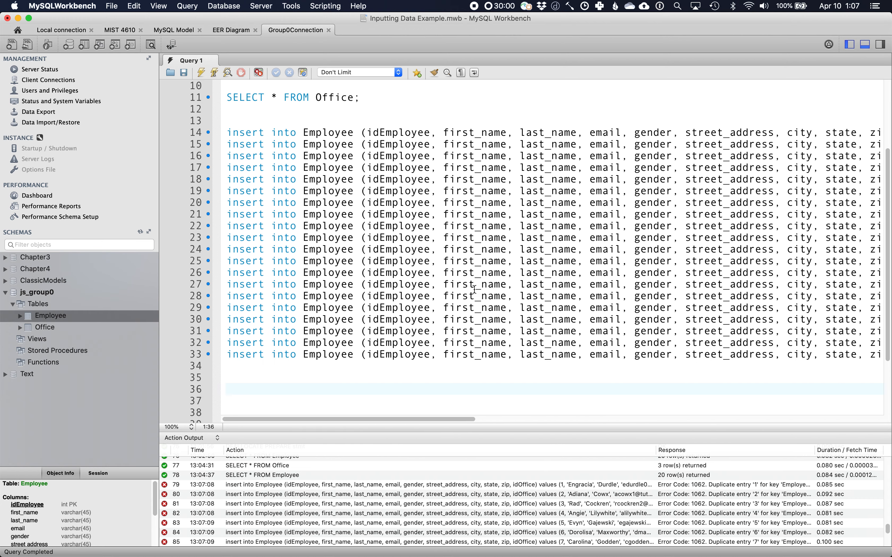
{"action": "scroll", "coordinate": [450, 184], "scroll_direction": "up", "scroll_amount": 3}
{"action": "key", "text": "super+Return"}
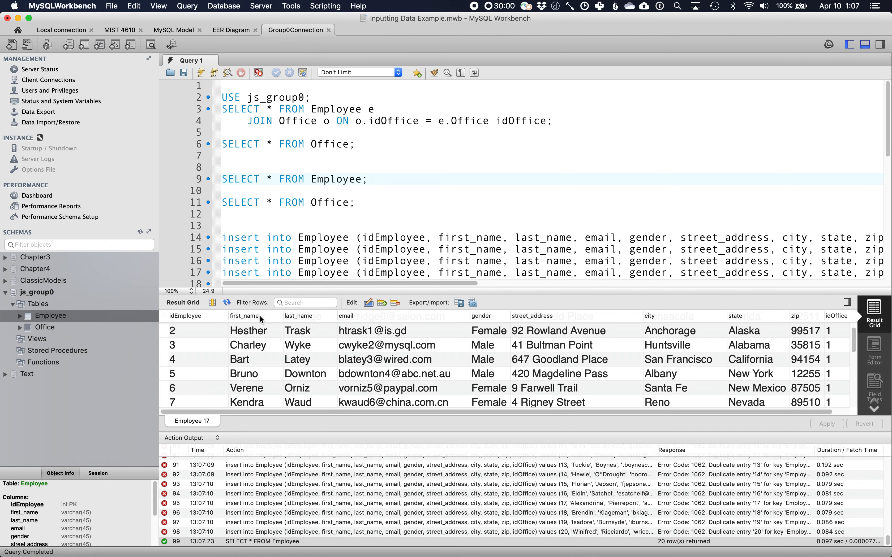
Write and run TRUNCATE Employee; on blank line 8, and rerun the SELECT * FROM Employee query below it
{"action": "left_click", "coordinate": [257, 164]}
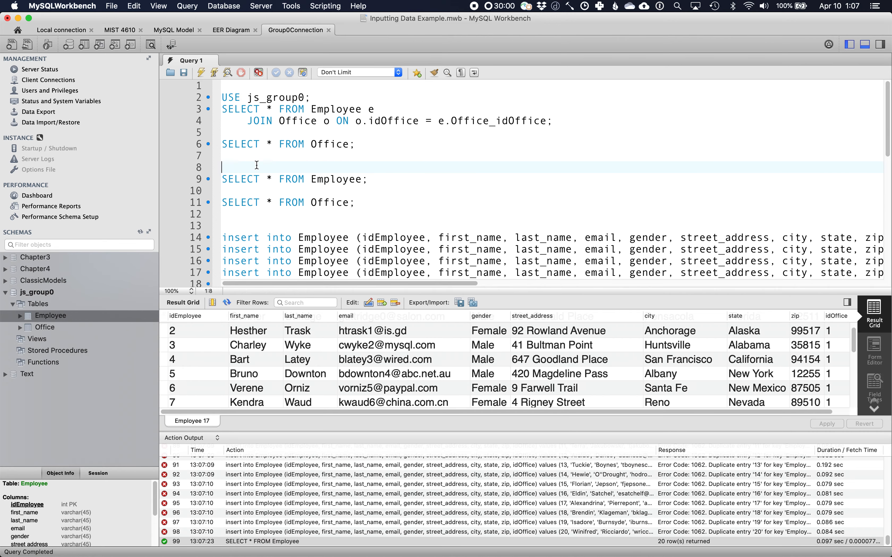
{"action": "type", "text": "Truncat"}
{"action": "key", "text": "Return"}
{"action": "type", "text": "Employee"}
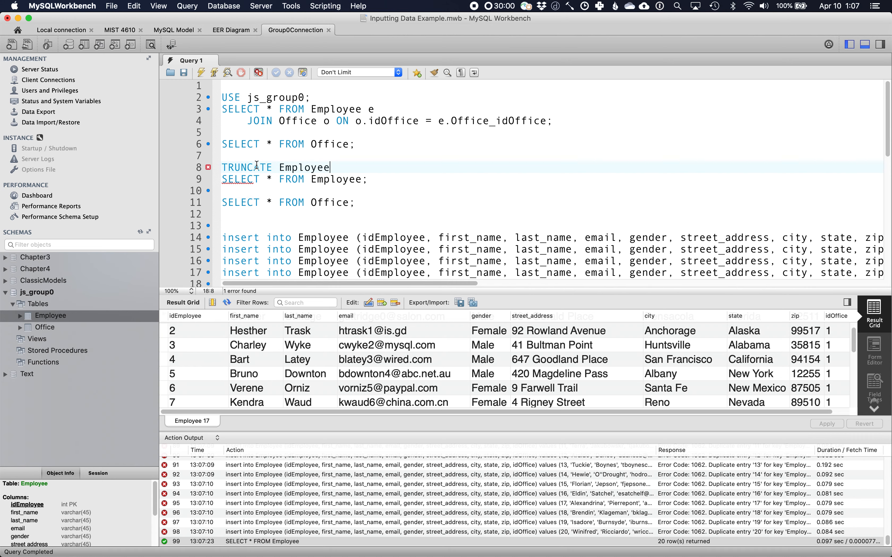
{"action": "type", "text": ";"}
{"action": "key", "text": "super+Return"}
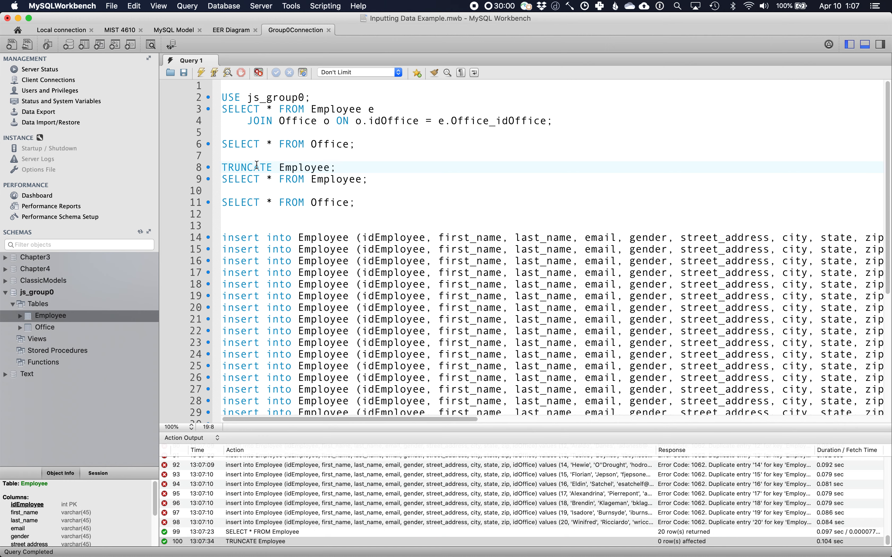
{"action": "left_click", "coordinate": [372, 183]}
{"action": "key", "text": "super+Return"}
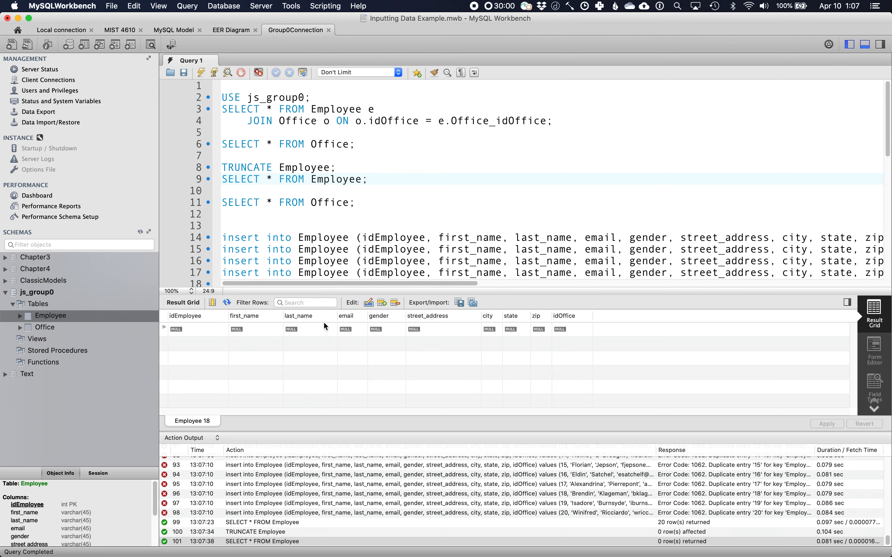
Select all the Employee insert statements on lines 14 to 33 and execute only that selection
{"action": "scroll", "coordinate": [408, 183], "scroll_direction": "down", "scroll_amount": 3}
{"action": "left_click", "coordinate": [294, 174]}
{"action": "left_click_drag", "start_coordinate": [295, 173], "coordinate": [260, 183]}
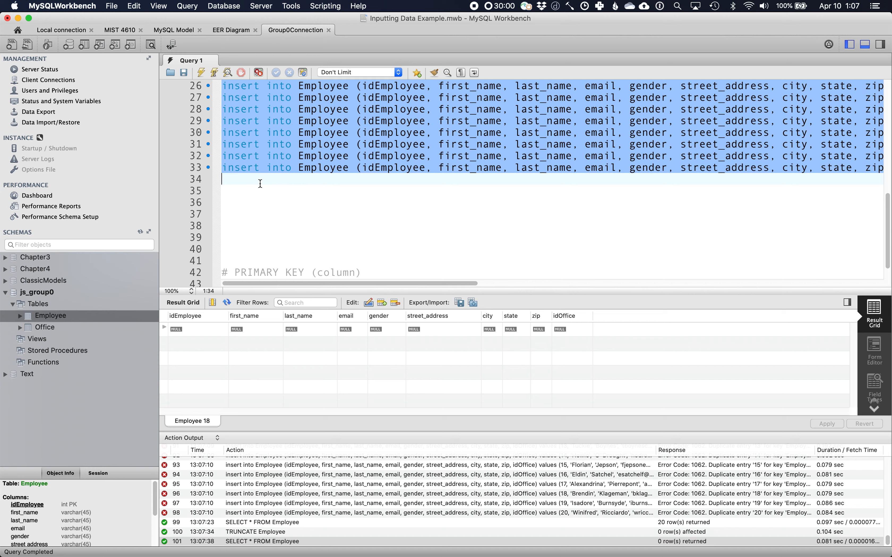
{"action": "left_click", "coordinate": [202, 71]}
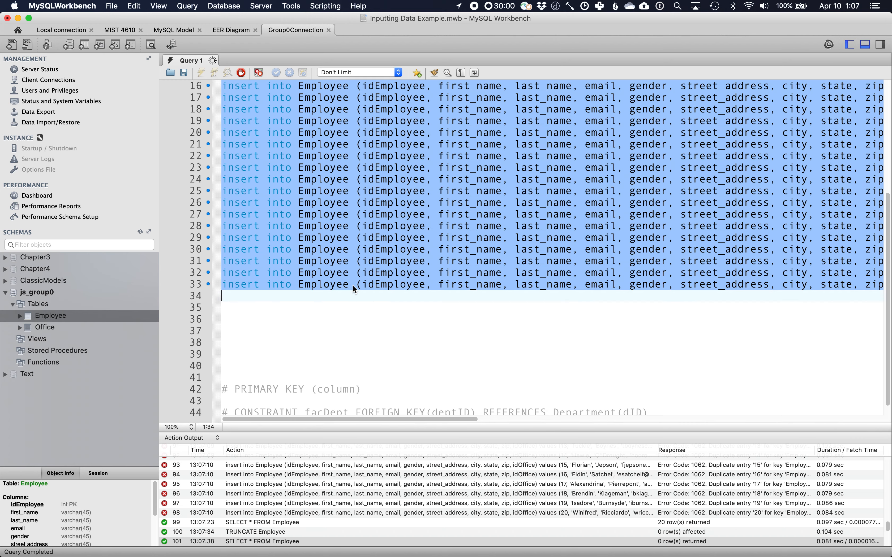
Rerun SELECT * FROM Employee and examine the idEmployee and idOffice values across all returned rows
{"action": "scroll", "coordinate": [403, 311], "scroll_direction": "up", "scroll_amount": 5}
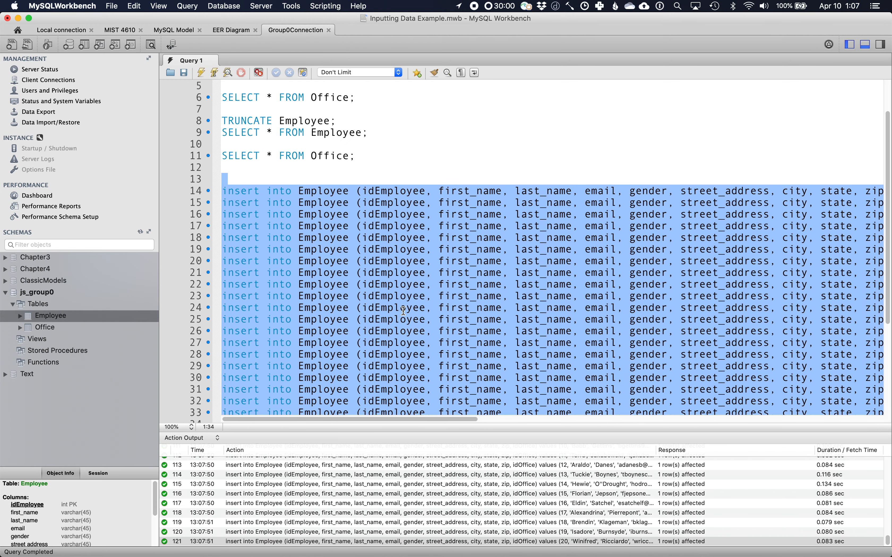
{"action": "left_click", "coordinate": [373, 132]}
{"action": "key", "text": "super+Return"}
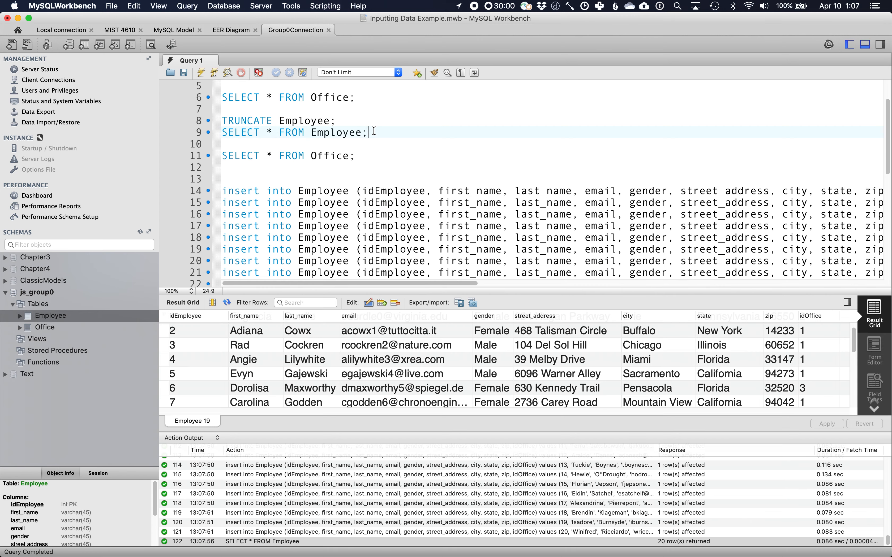
{"action": "scroll", "coordinate": [338, 329], "scroll_direction": "up", "scroll_amount": 1}
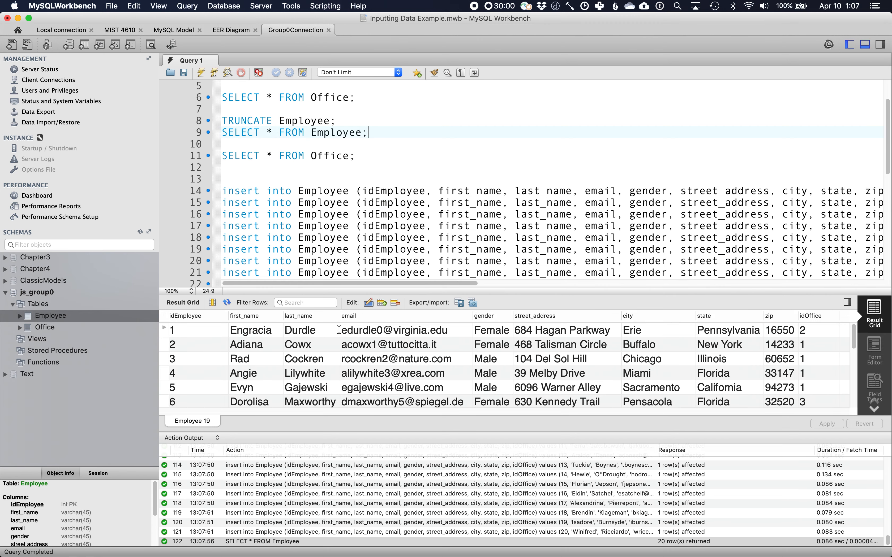
{"action": "scroll", "coordinate": [497, 337], "scroll_direction": "down", "scroll_amount": 1}
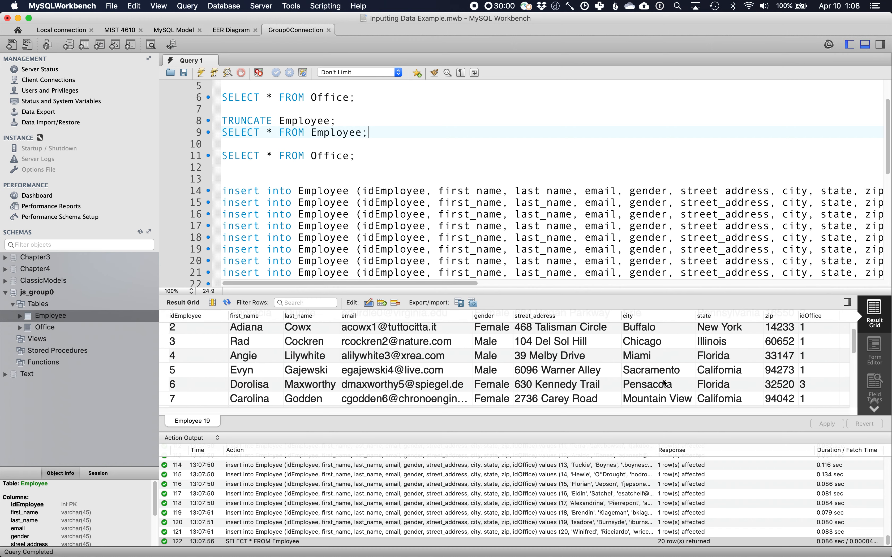
{"action": "scroll", "coordinate": [805, 371], "scroll_direction": "down", "scroll_amount": 4}
{"action": "scroll", "coordinate": [805, 370], "scroll_direction": "down", "scroll_amount": 8}
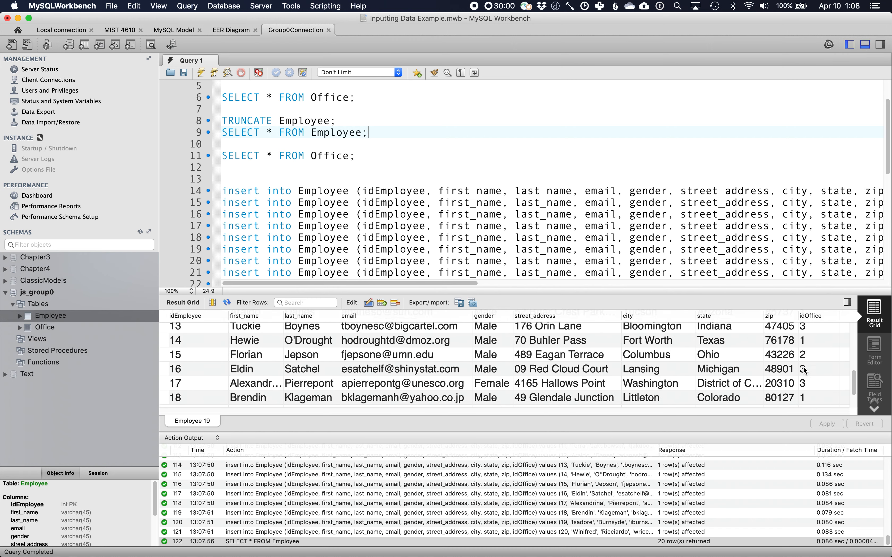
{"action": "scroll", "coordinate": [807, 361], "scroll_direction": "up", "scroll_amount": 10}
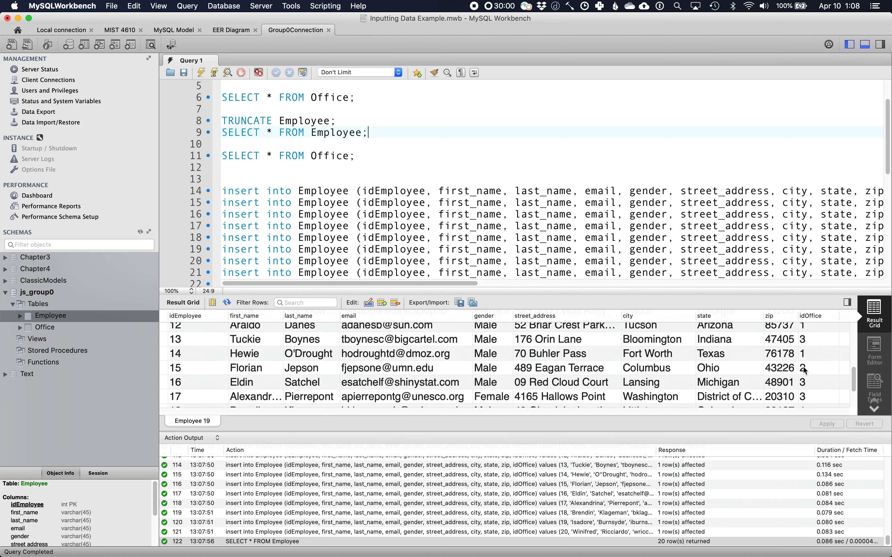
{"action": "scroll", "coordinate": [812, 347], "scroll_direction": "down", "scroll_amount": 5}
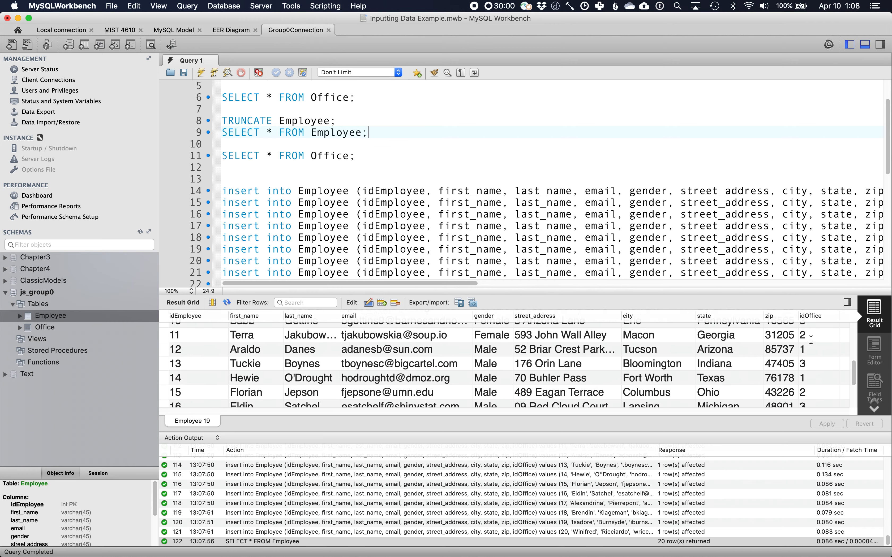
{"action": "scroll", "coordinate": [812, 341], "scroll_direction": "up", "scroll_amount": 3}
{"action": "scroll", "coordinate": [812, 340], "scroll_direction": "up", "scroll_amount": 3}
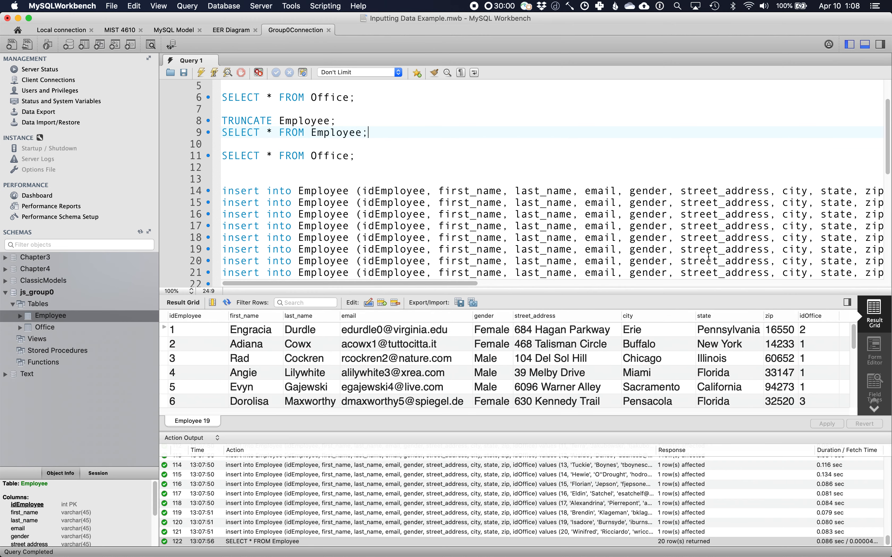
{"action": "key", "text": "super+Tab"}
{"action": "key", "text": "Escape"}
{"action": "scroll", "coordinate": [182, 374], "scroll_direction": "down", "scroll_amount": 3}
{"action": "scroll", "coordinate": [182, 366], "scroll_direction": "up", "scroll_amount": 3}
{"action": "scroll", "coordinate": [186, 335], "scroll_direction": "down", "scroll_amount": 8}
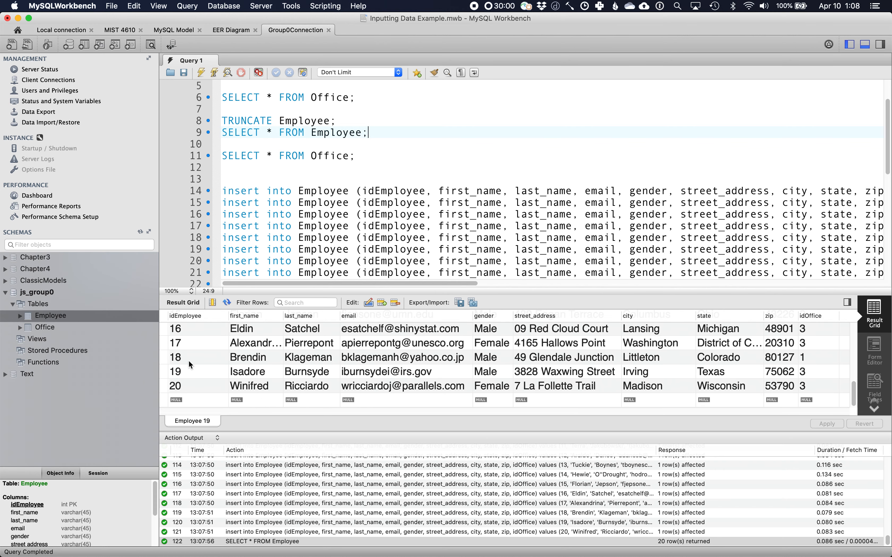
Switch to Mockaroo in Chrome and apply the formula this + 20 to the idEmployee field
{"action": "key", "text": "super+Tab"}
{"action": "key", "text": "super+Tab"}
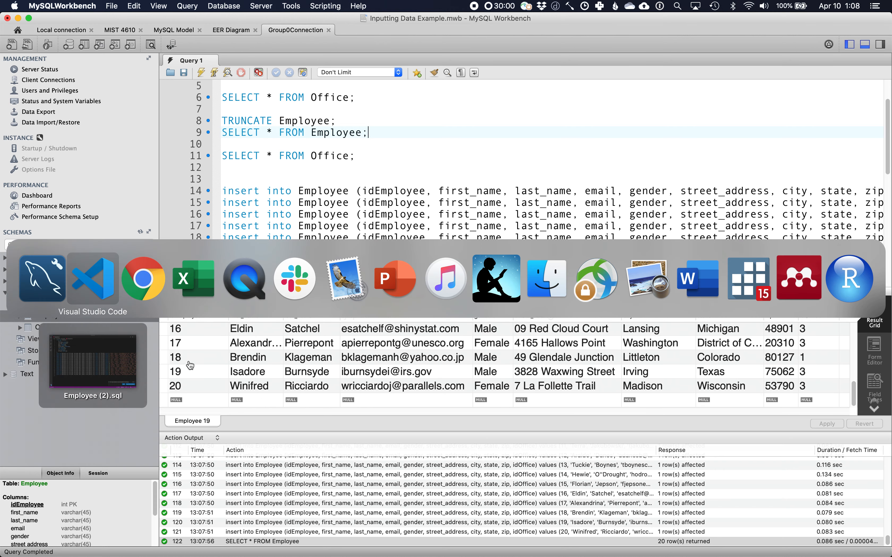
{"action": "scroll", "coordinate": [195, 277], "scroll_direction": "up", "scroll_amount": 5}
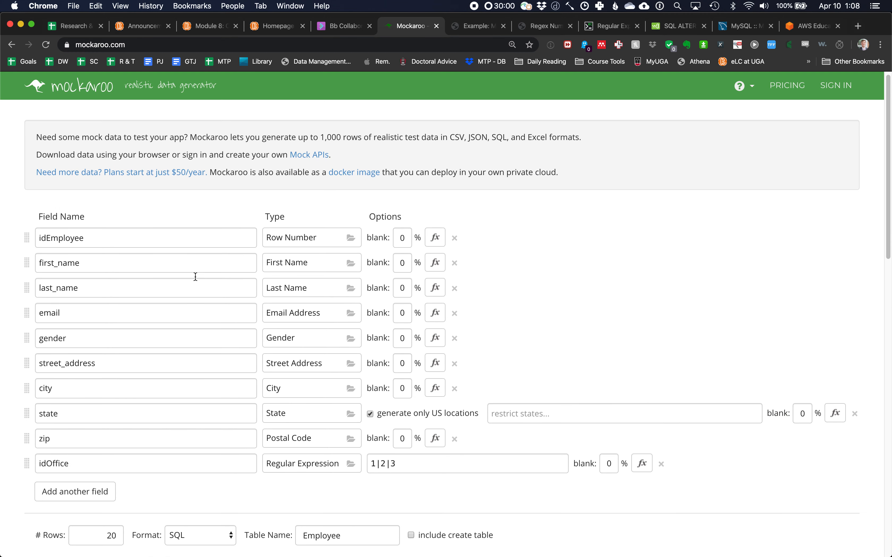
{"action": "left_click", "coordinate": [127, 241]}
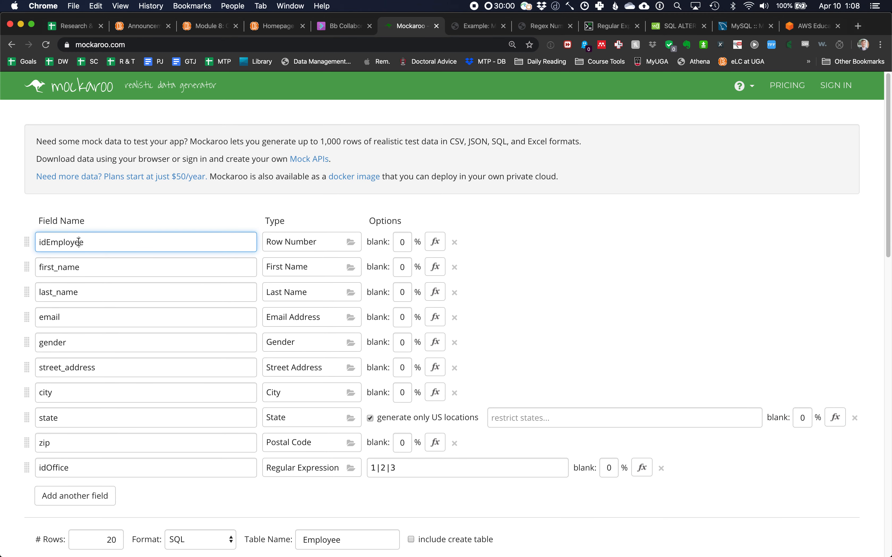
{"action": "left_click", "coordinate": [436, 243]}
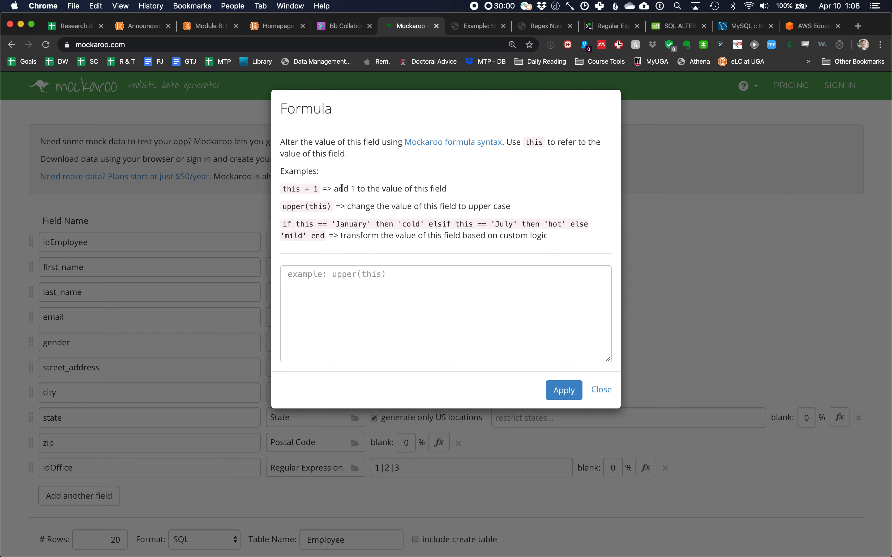
{"action": "left_click_drag", "start_coordinate": [338, 188], "coordinate": [447, 193]}
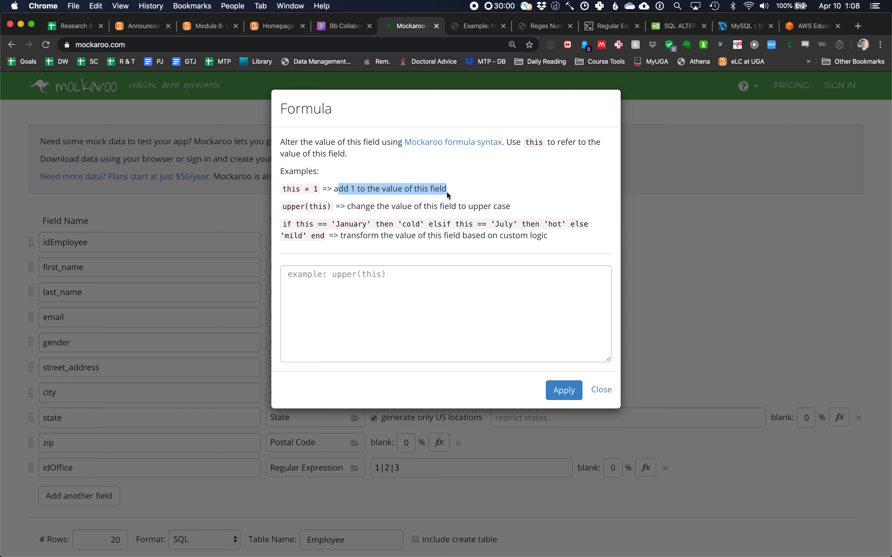
{"action": "left_click", "coordinate": [312, 285]}
{"action": "type", "text": "this"}
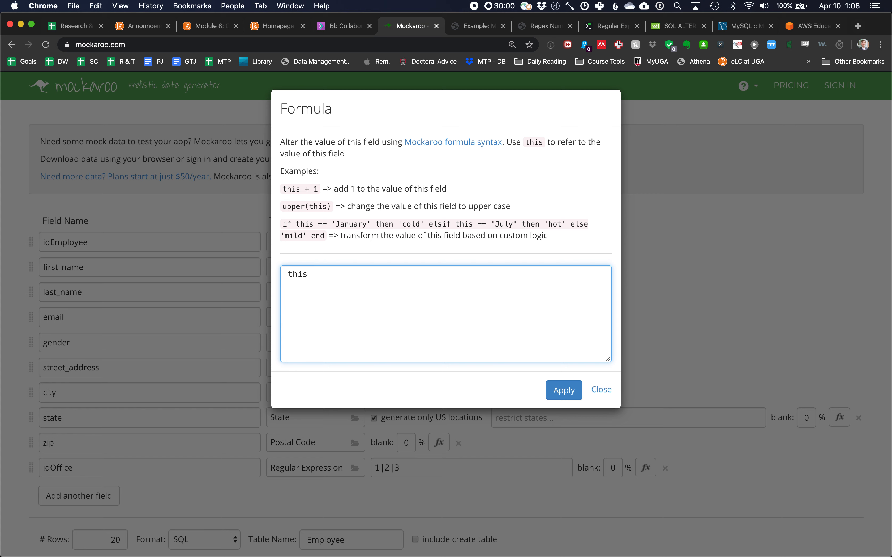
{"action": "type", "text": " + 20"}
{"action": "left_click", "coordinate": [563, 392]}
Preview the generated mock data to check the idEmployee numbering, and close the preview
{"action": "scroll", "coordinate": [508, 216], "scroll_direction": "down", "scroll_amount": 3}
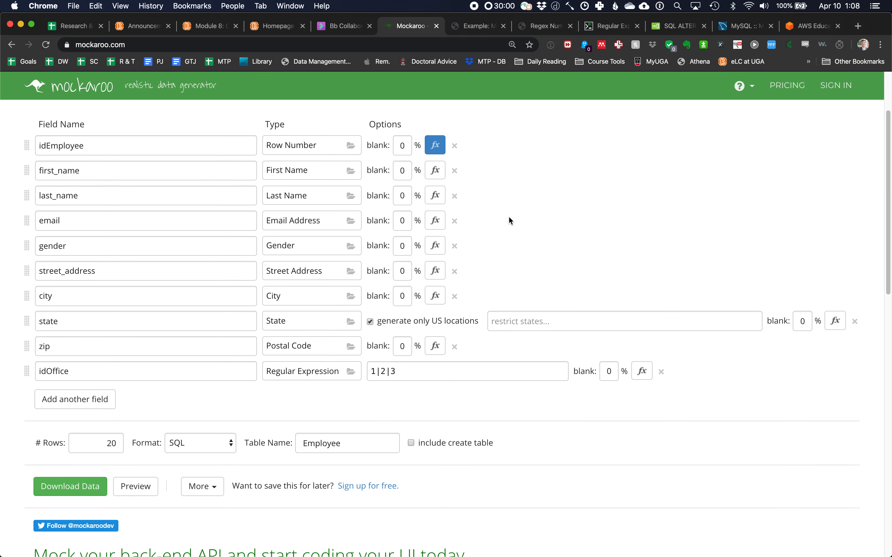
{"action": "left_click", "coordinate": [144, 489]}
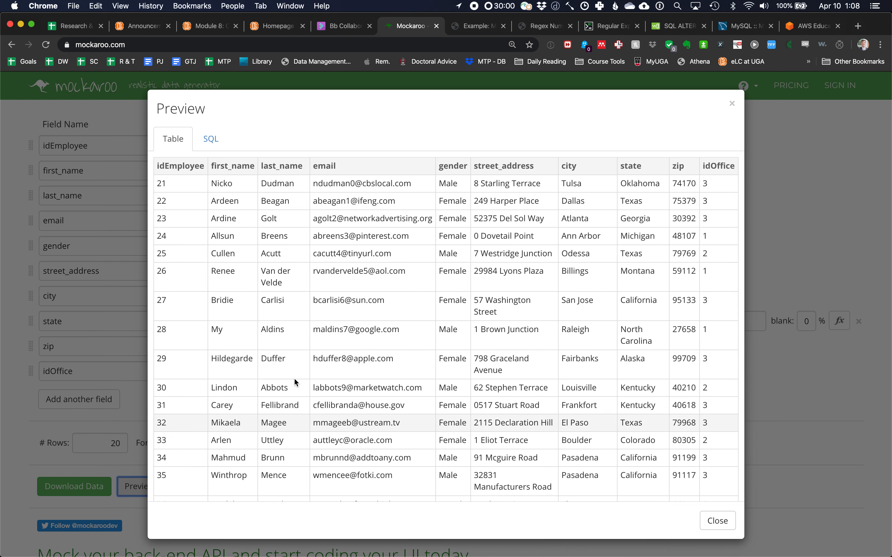
{"action": "left_click", "coordinate": [722, 523]}
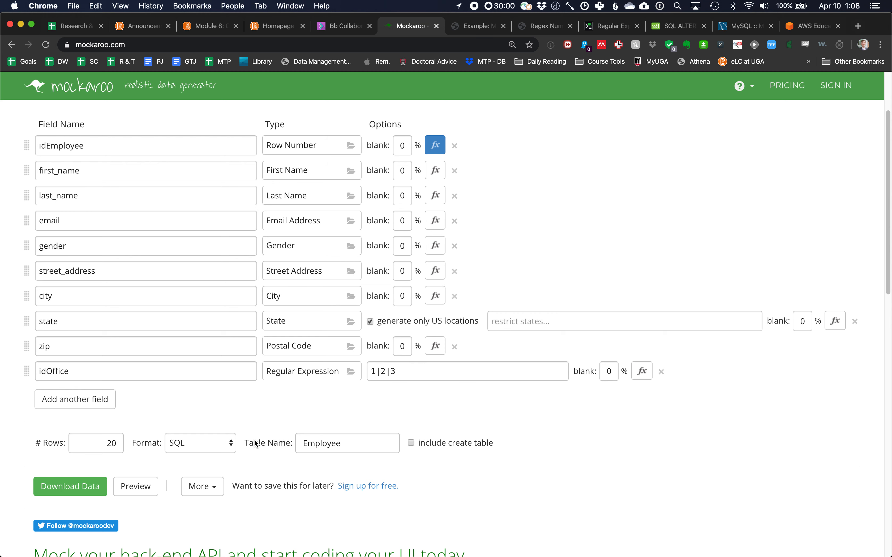
Download the 20 Employee rows as SQL, open the downloaded file and copy all its insert statements
{"action": "left_click", "coordinate": [87, 489]}
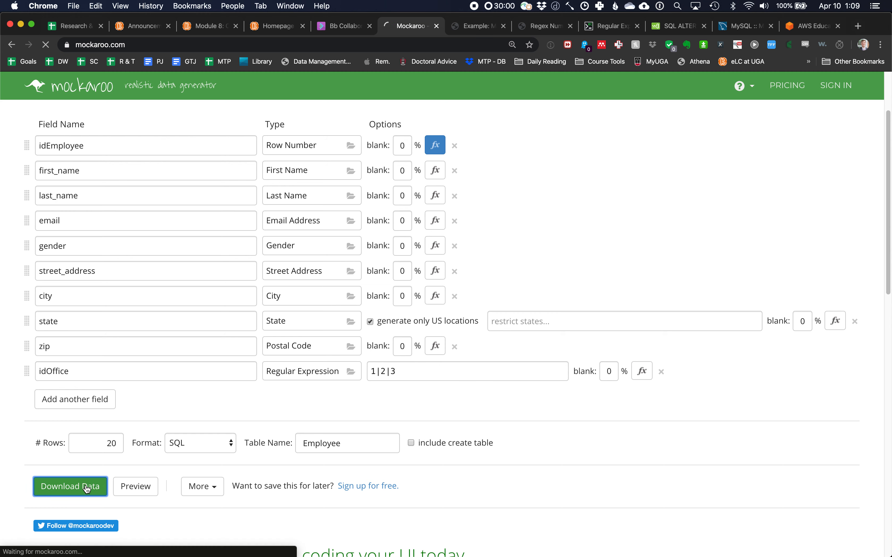
{"action": "left_click", "coordinate": [50, 540]}
{"action": "key", "text": "super+a"}
{"action": "key", "text": "super+c"}
Switch to MySQL Workbench, paste the new insert statements in place of the old ones, and execute only those statements
{"action": "key", "text": "super+Tab"}
{"action": "key", "text": "super+v"}
{"action": "left_click", "coordinate": [200, 72]}
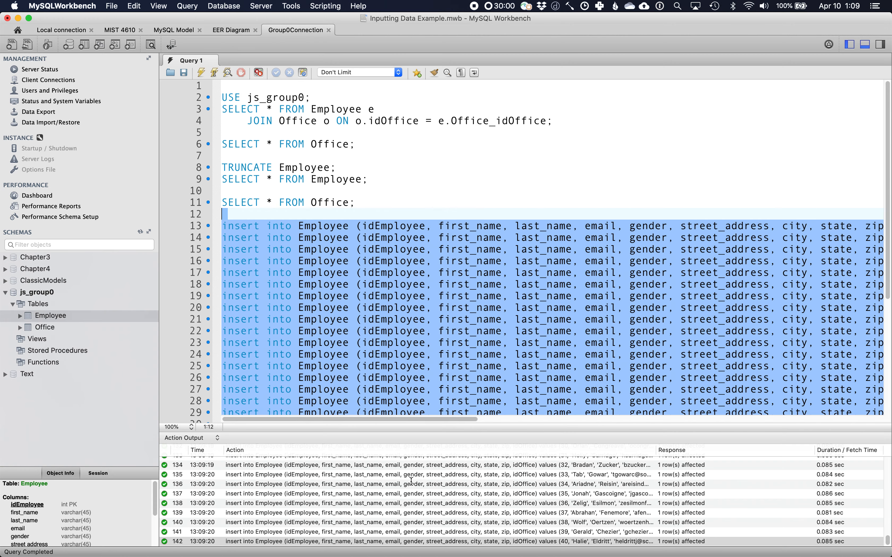
Run SELECT * FROM Employee on line 9 and review both the earlier and the newly inserted employee rows
{"action": "left_click", "coordinate": [370, 179]}
{"action": "key", "text": "super+Return"}
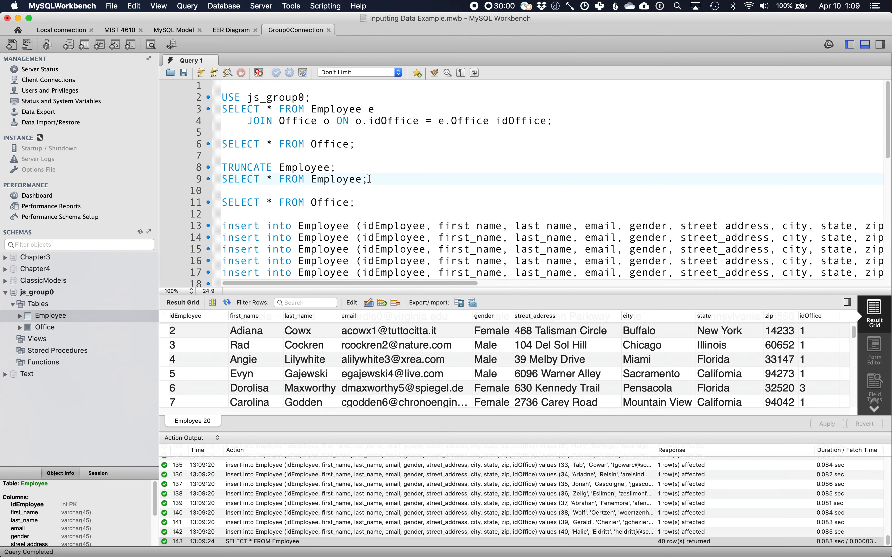
{"action": "scroll", "coordinate": [288, 347], "scroll_direction": "down", "scroll_amount": 8}
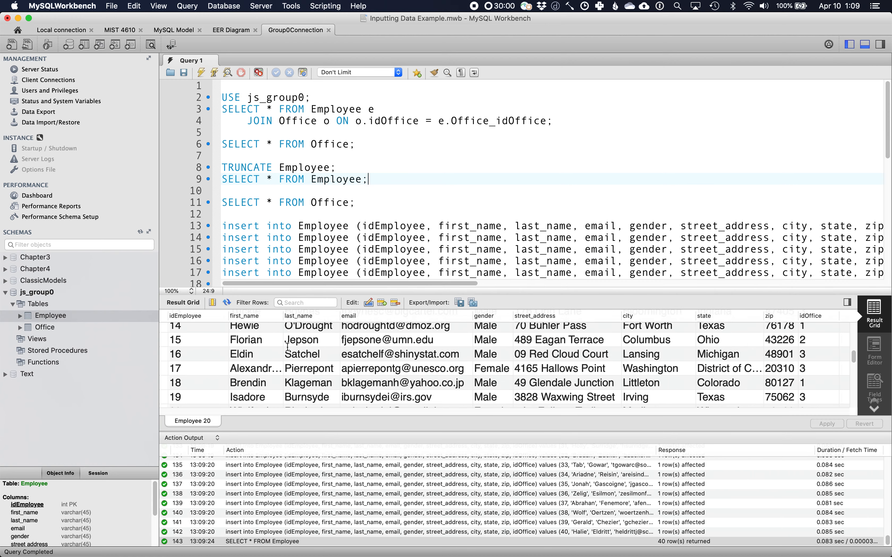
{"action": "scroll", "coordinate": [288, 346], "scroll_direction": "down", "scroll_amount": 9}
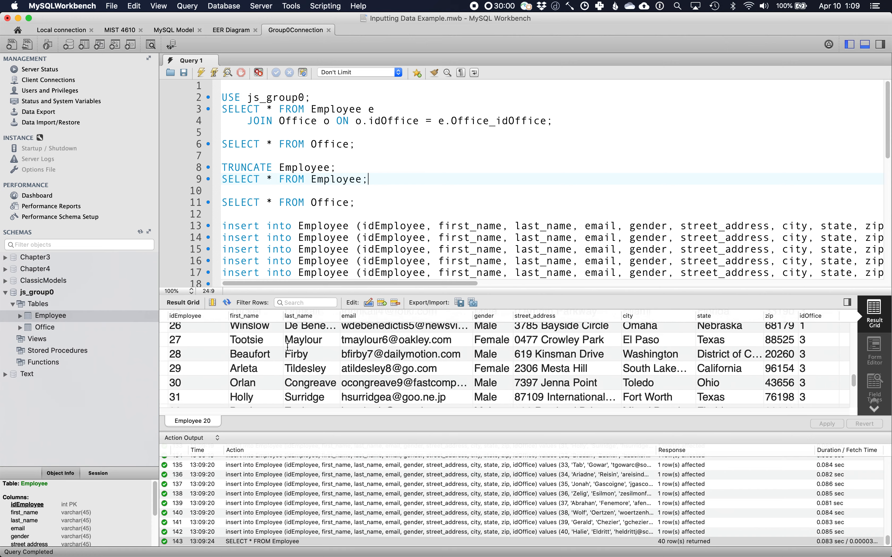
{"action": "scroll", "coordinate": [288, 347], "scroll_direction": "up", "scroll_amount": 17}
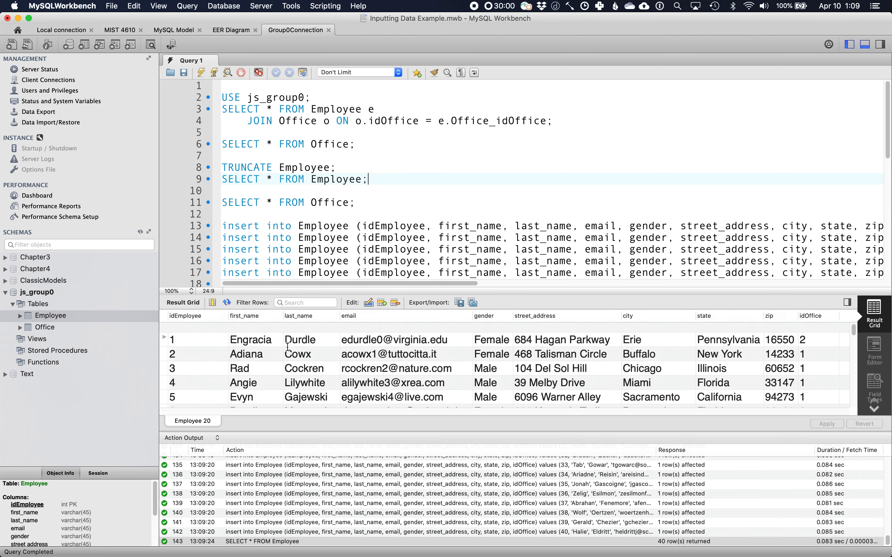
{"action": "scroll", "coordinate": [719, 354], "scroll_direction": "down", "scroll_amount": 8}
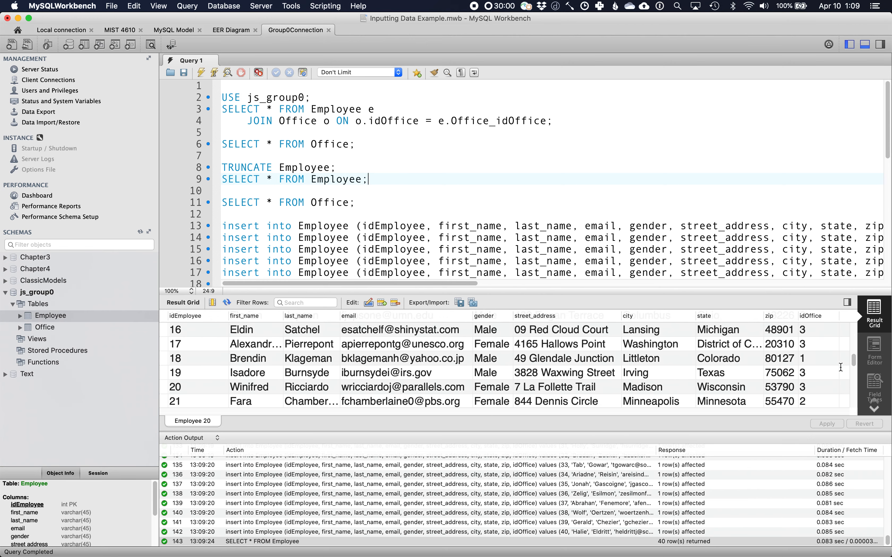
Switch to Mockaroo in Chrome, set the idOffice regular expression to office1|office2|office3|office4, and preview the generated data
{"action": "key", "text": "super+Tab"}
{"action": "left_click", "coordinate": [468, 371]}
{"action": "type", "text": "offic3e1|office2"}
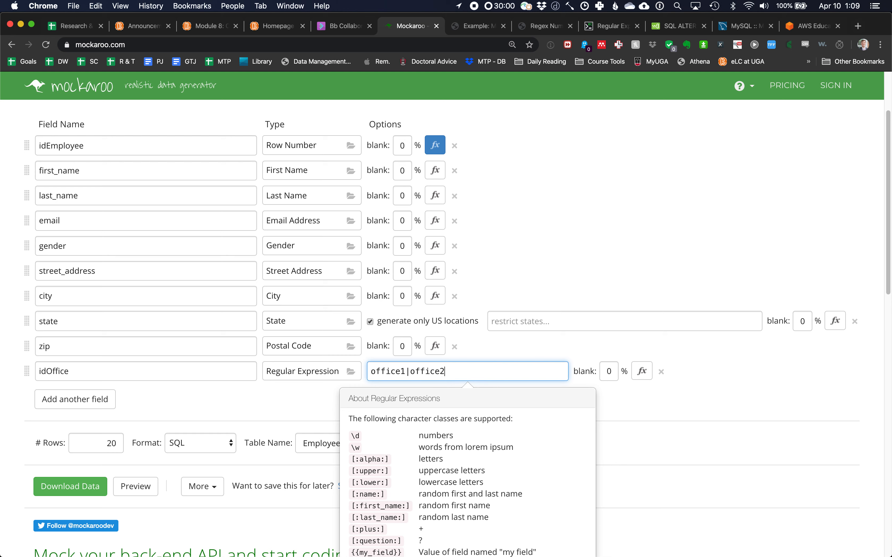
{"action": "type", "text": "|office3|office4"}
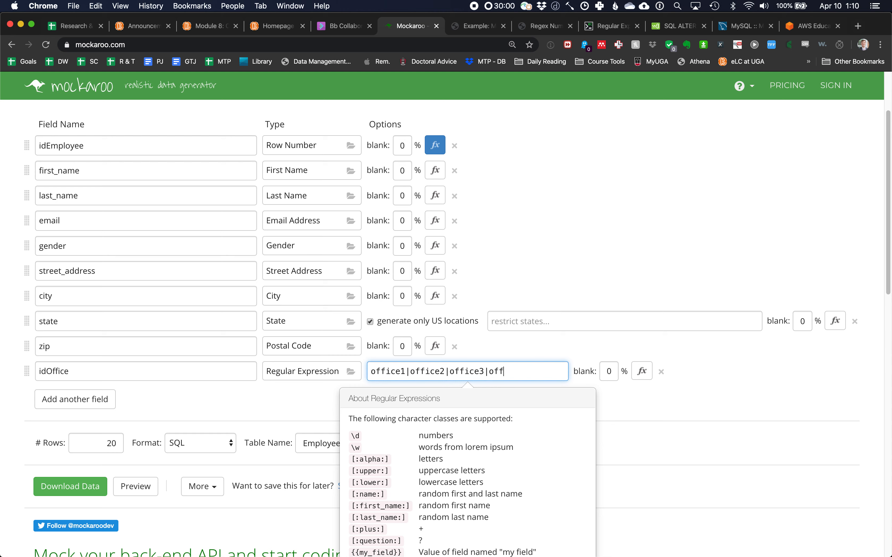
{"action": "left_click", "coordinate": [672, 407]}
{"action": "left_click", "coordinate": [446, 372]}
{"action": "left_click_drag", "start_coordinate": [469, 372], "coordinate": [510, 372]}
{"action": "left_click", "coordinate": [300, 393]}
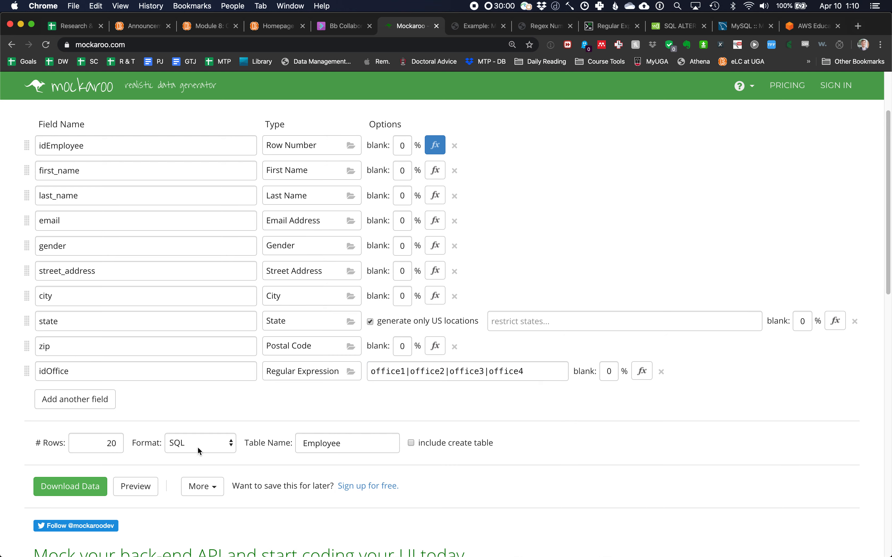
{"action": "left_click", "coordinate": [133, 495]}
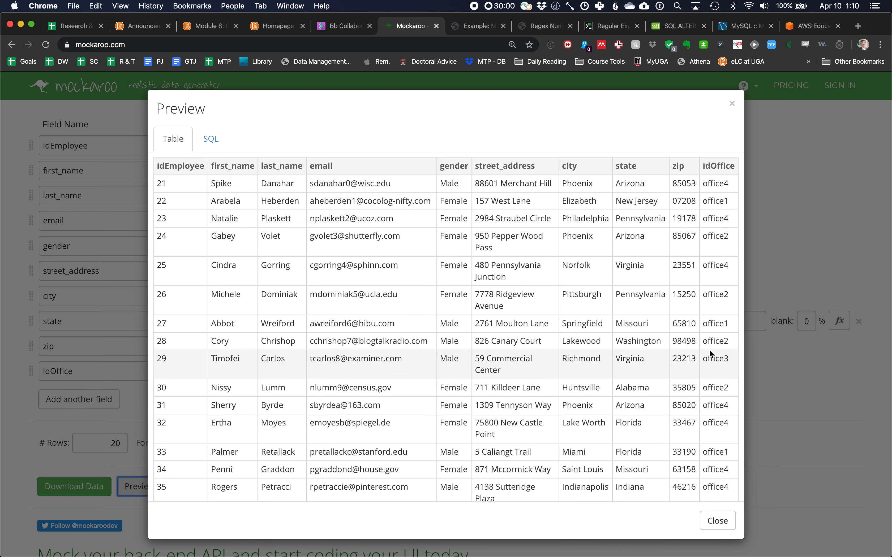
{"action": "left_click", "coordinate": [715, 520]}
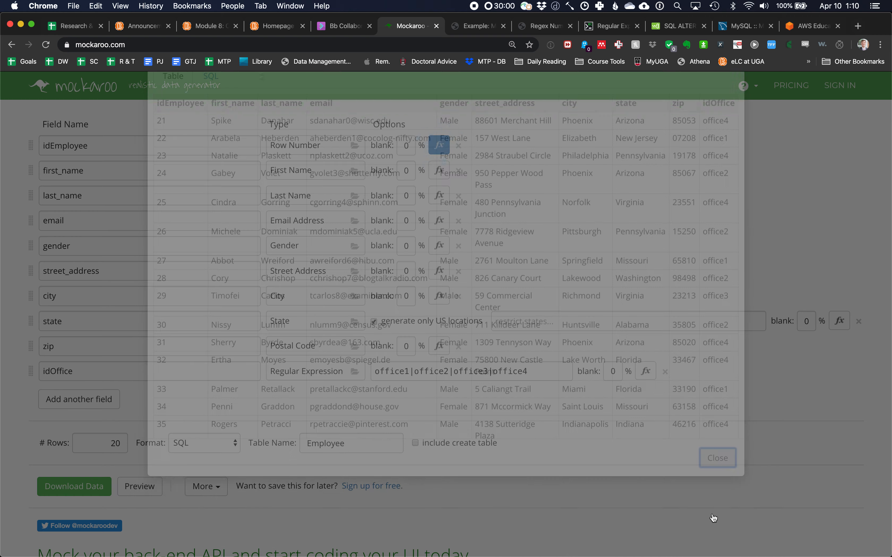
Set the regular expression of the idOffice field to 1|2|3
{"action": "left_click_drag", "start_coordinate": [524, 371], "coordinate": [352, 370]}
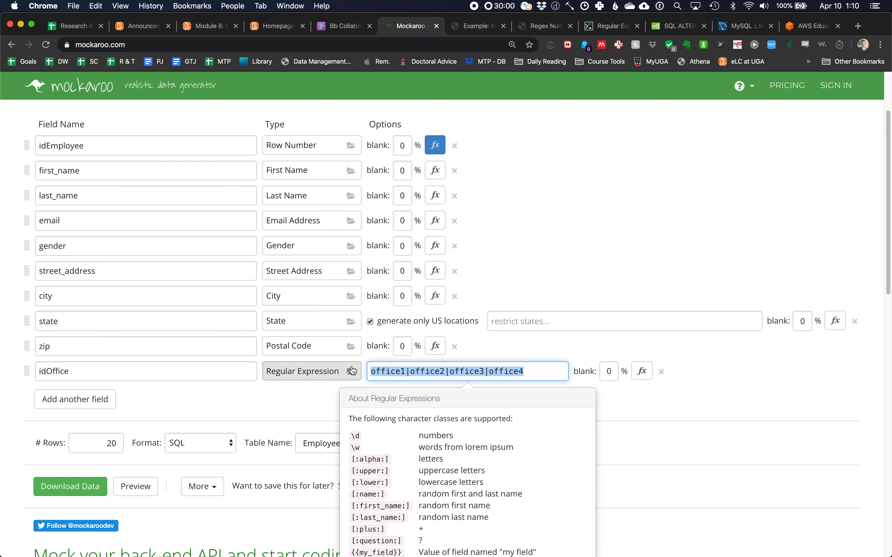
{"action": "type", "text": "1|2|3"}
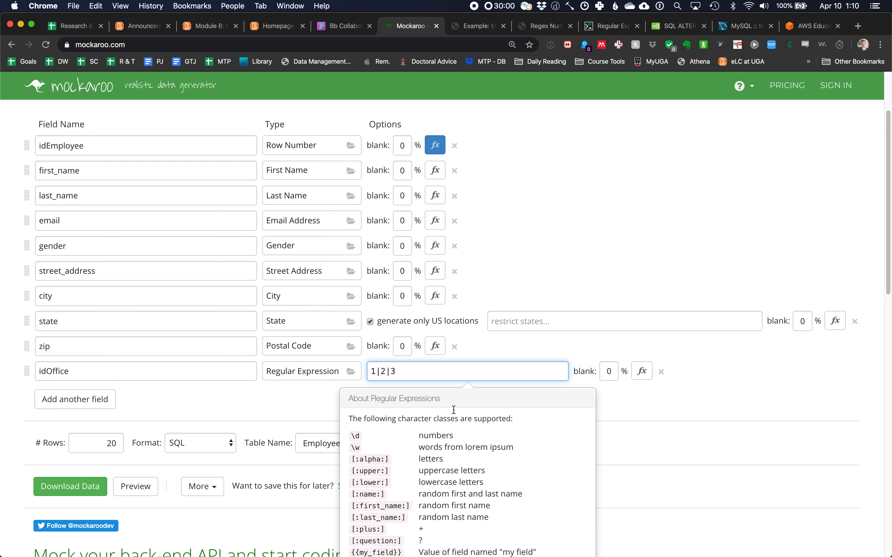
{"action": "left_click", "coordinate": [635, 407]}
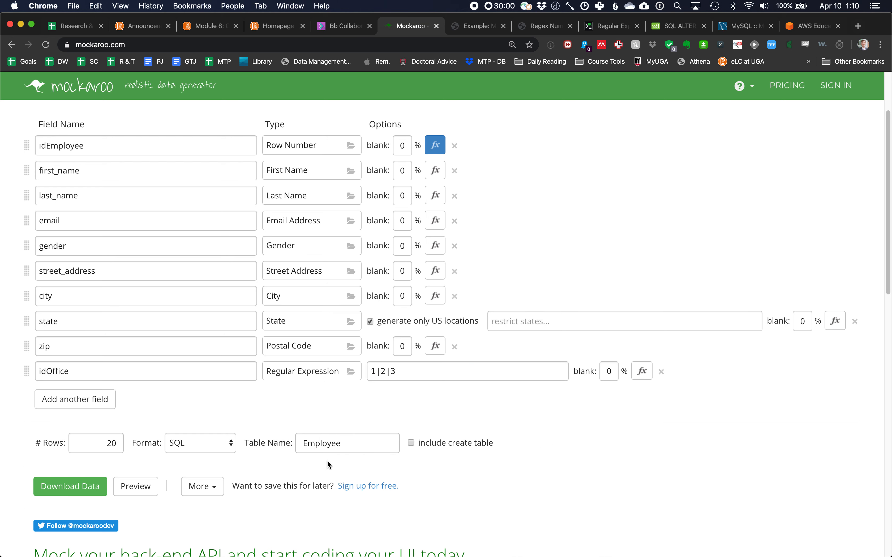
Name the output table Employee2, include the create table statement, and download the data as SQL
{"action": "left_click", "coordinate": [343, 445]}
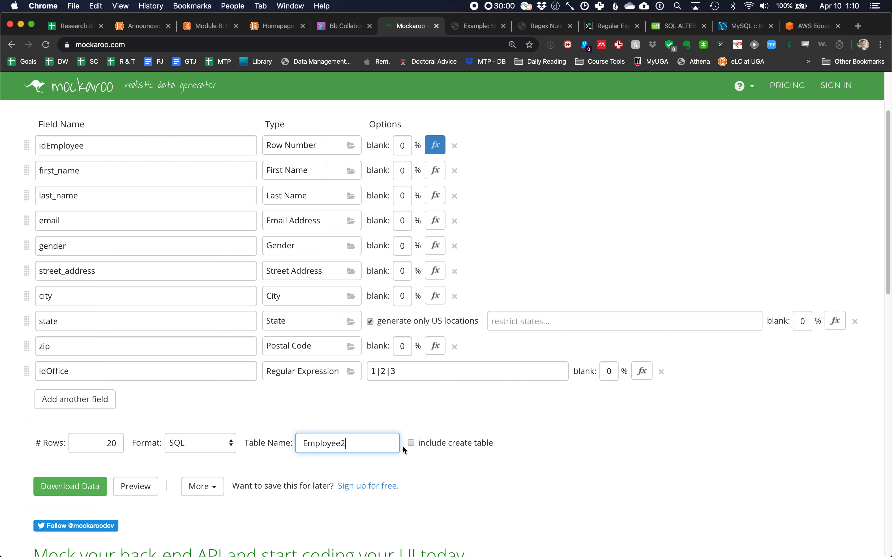
{"action": "left_click_drag", "start_coordinate": [358, 447], "coordinate": [294, 452]}
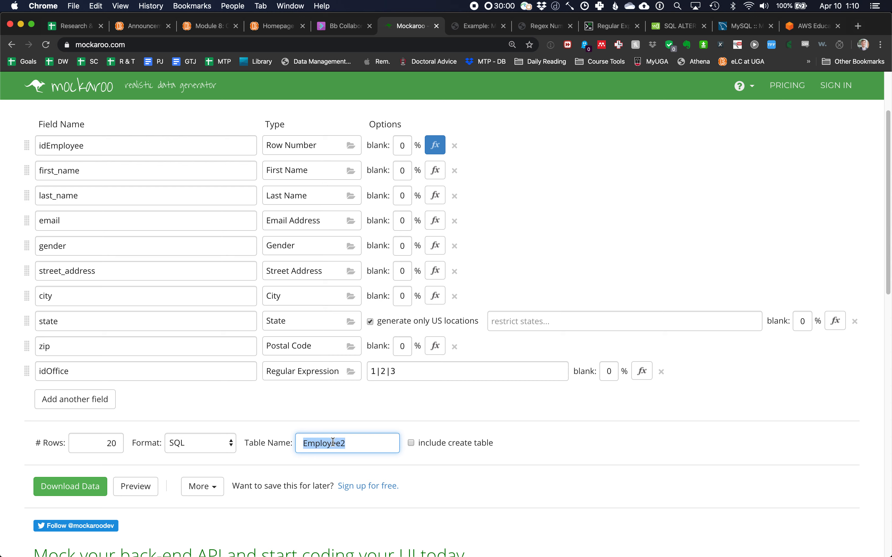
{"action": "left_click", "coordinate": [411, 445]}
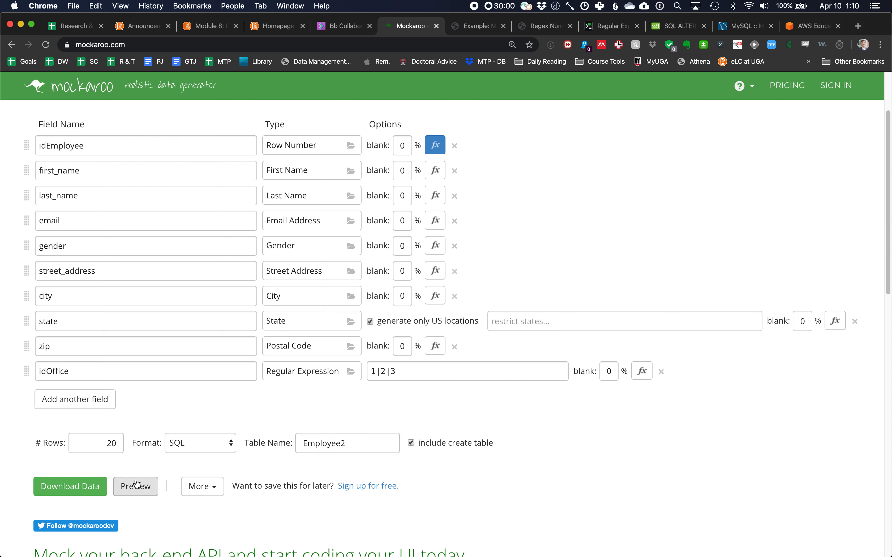
{"action": "left_click", "coordinate": [91, 491]}
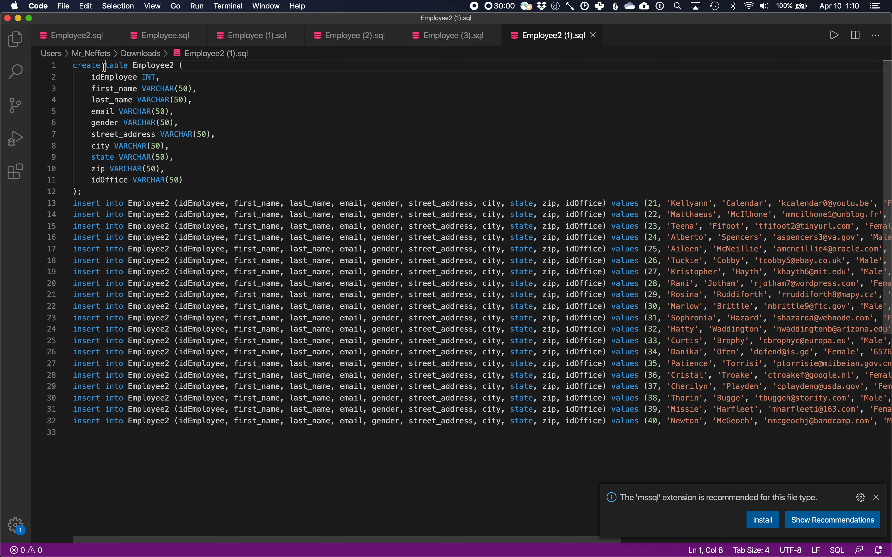
Review the column definitions in the create table statement of Employee2 (1).sql and copy the whole file's contents
{"action": "left_click_drag", "start_coordinate": [106, 66], "coordinate": [126, 173]}
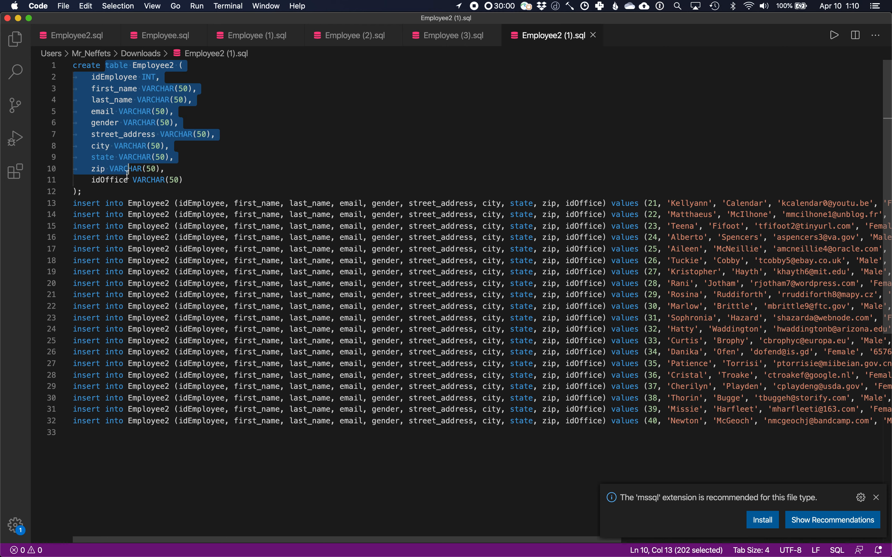
{"action": "left_click", "coordinate": [214, 176]}
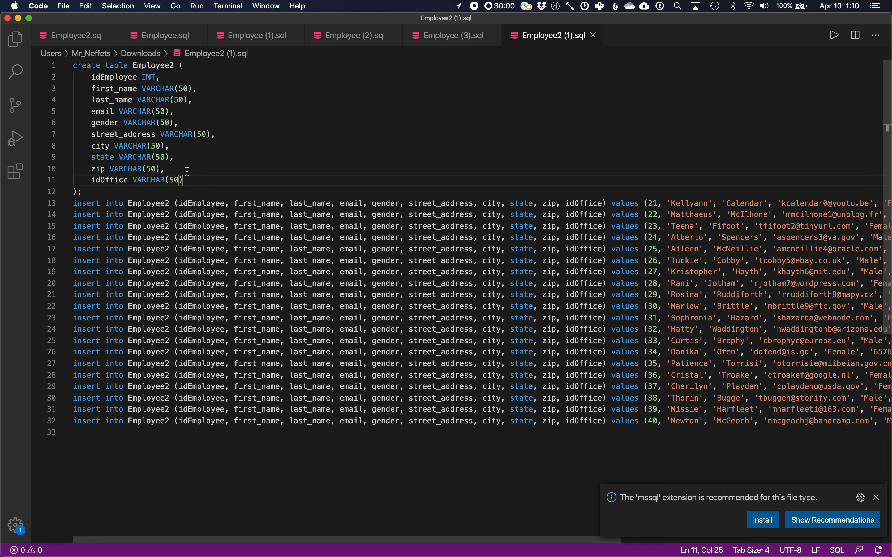
{"action": "left_click_drag", "start_coordinate": [138, 89], "coordinate": [201, 180]}
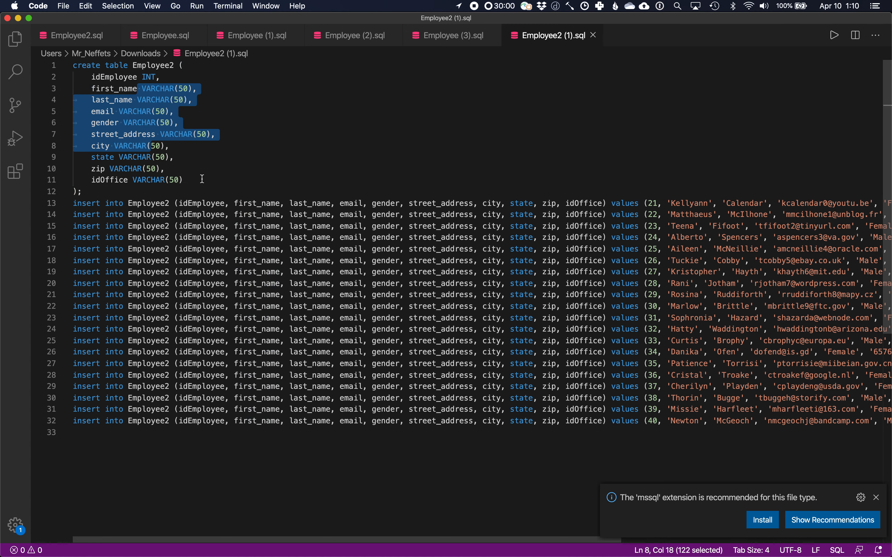
{"action": "left_click", "coordinate": [207, 180]}
{"action": "key", "text": "super+a"}
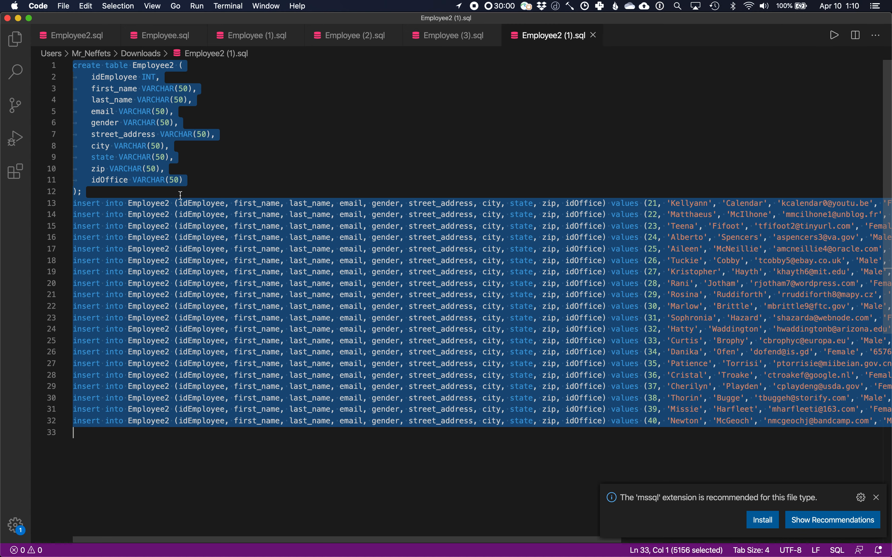
Switch to MySQL Workbench, open the EER diagram, and locate the Forward Engineer command without running it
{"action": "key", "text": "super+Tab"}
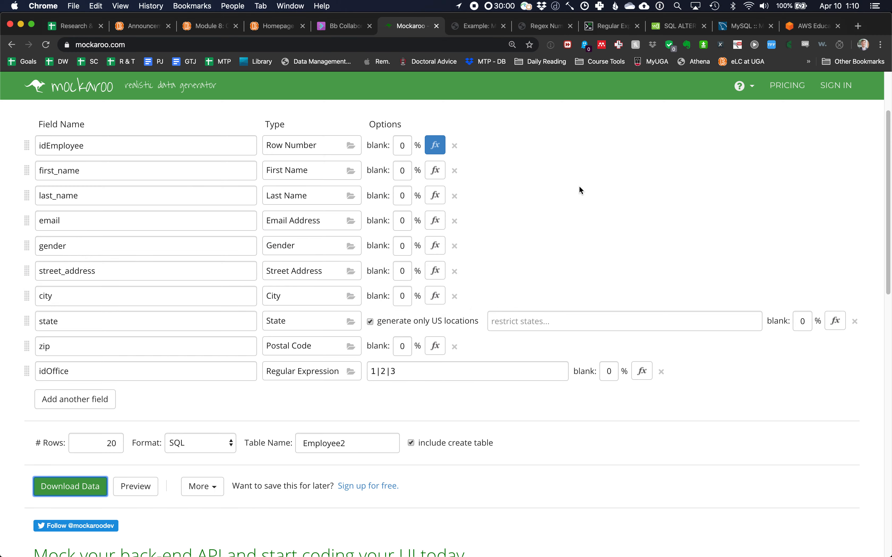
{"action": "key", "text": "super+Tab"}
{"action": "key", "text": "super+Tab"}
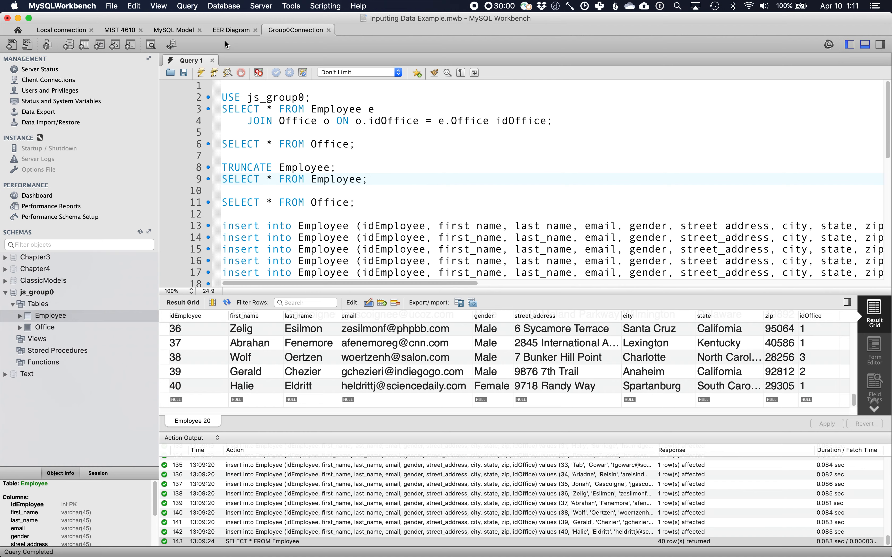
{"action": "left_click", "coordinate": [225, 30]}
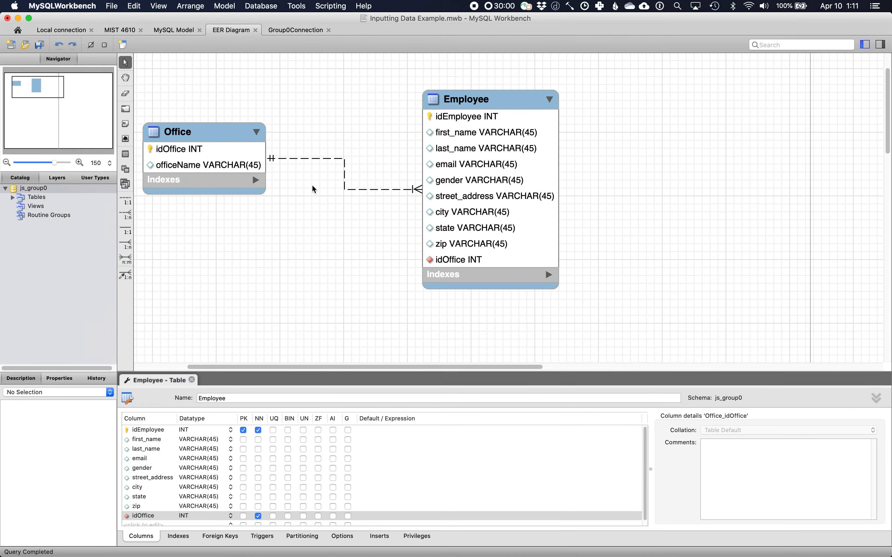
{"action": "left_click", "coordinate": [224, 6]}
{"action": "mouse_move", "coordinate": [260, 5]}
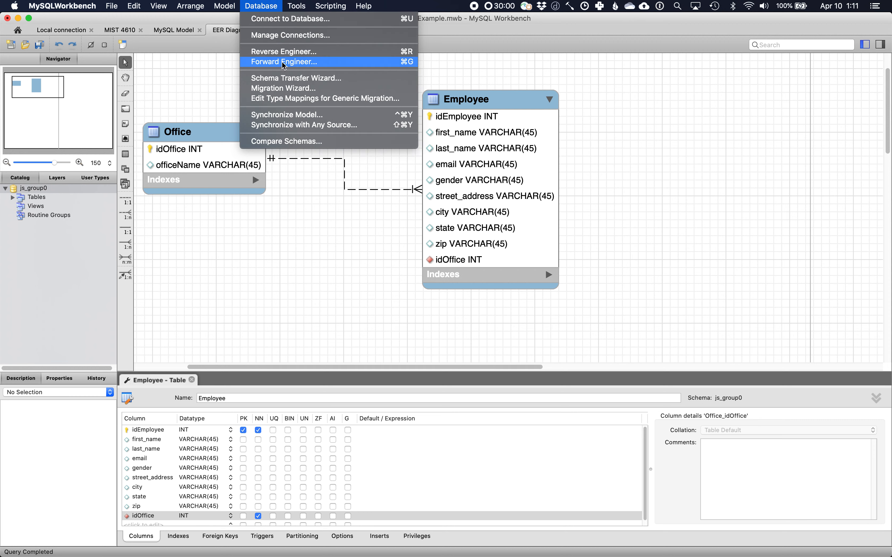
{"action": "left_click", "coordinate": [252, 65]}
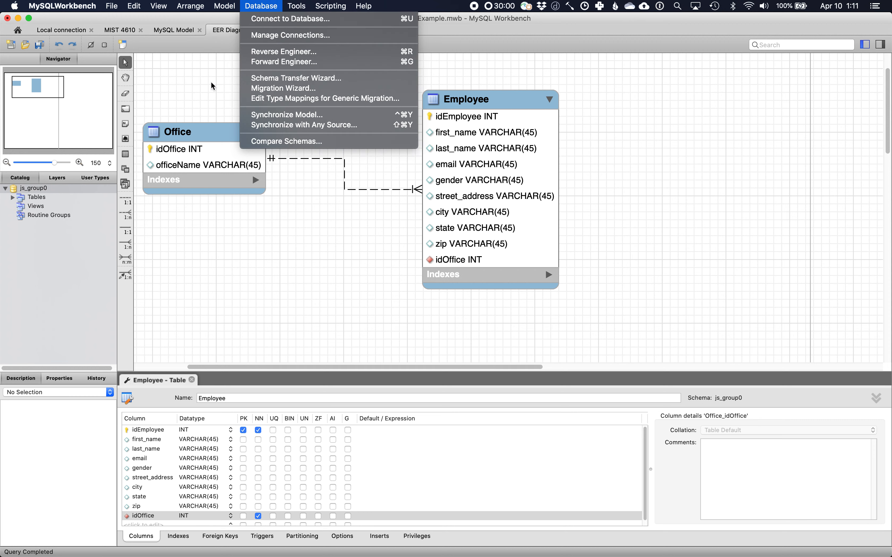
Paste the copied Employee2 SQL over the old insert statements in the Group0Connection query and place the cursor in idOffice's data type
{"action": "left_click", "coordinate": [296, 30]}
{"action": "left_click", "coordinate": [318, 215]}
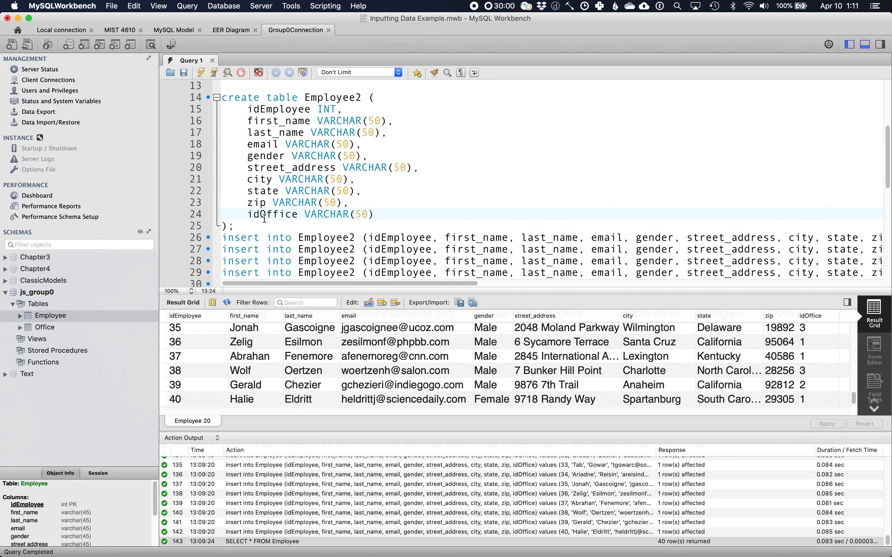
{"action": "left_click", "coordinate": [328, 214]}
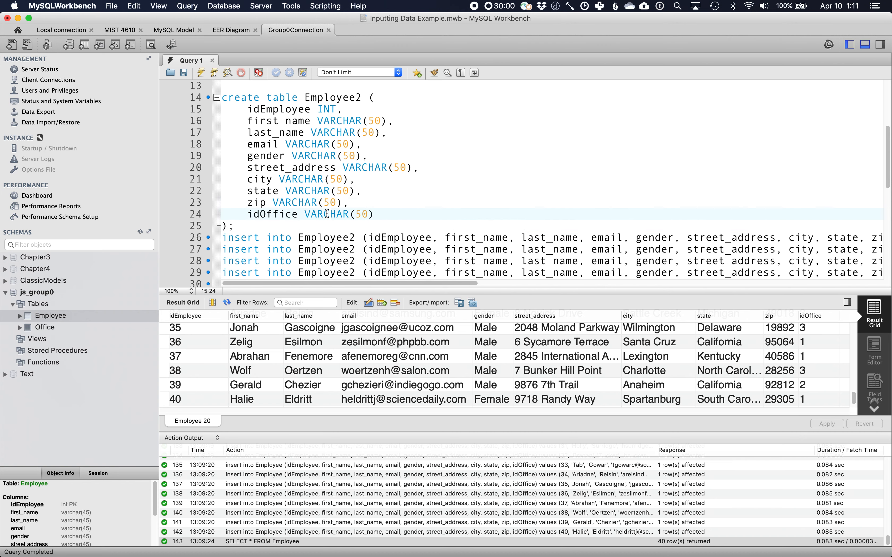